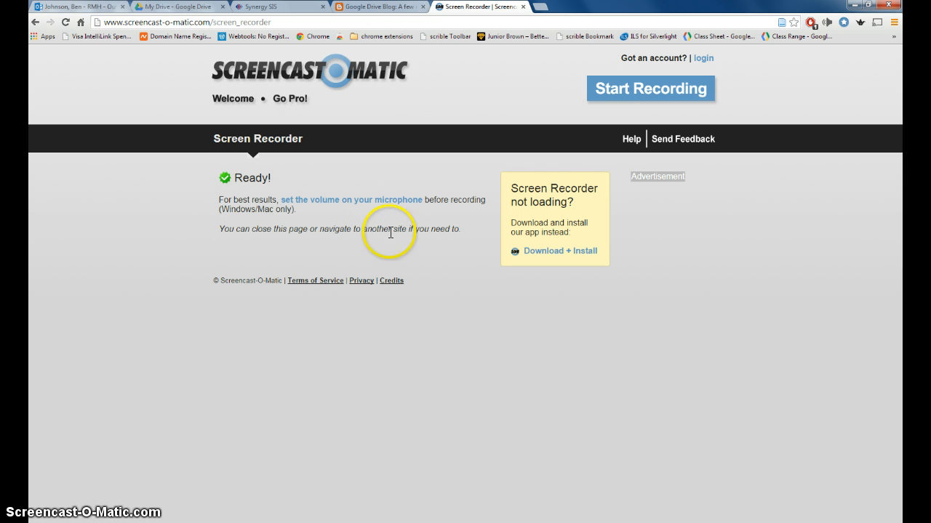
Switch to the My Drive - Google Drive browser tab
{"action": "left_click", "coordinate": [183, 7]}
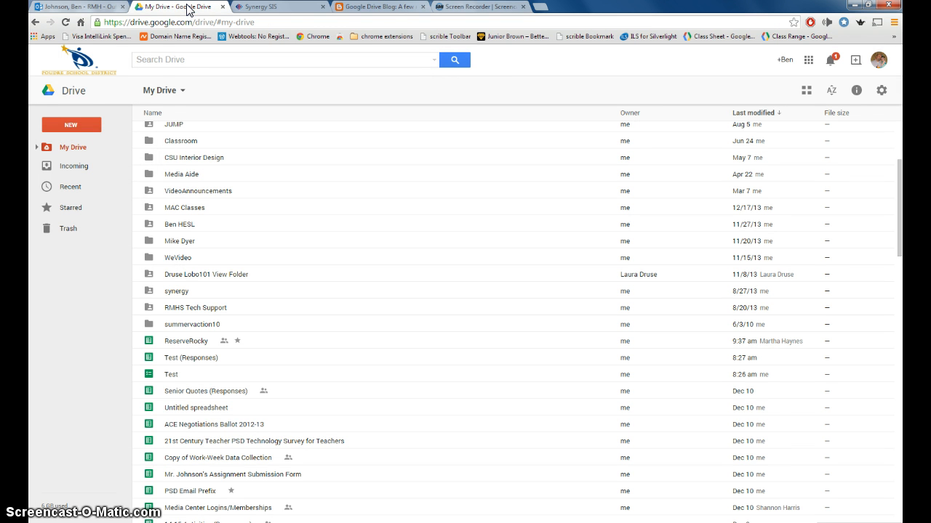
Create a new blank Google Form from Drive's New > More menu
{"action": "left_click", "coordinate": [73, 125]}
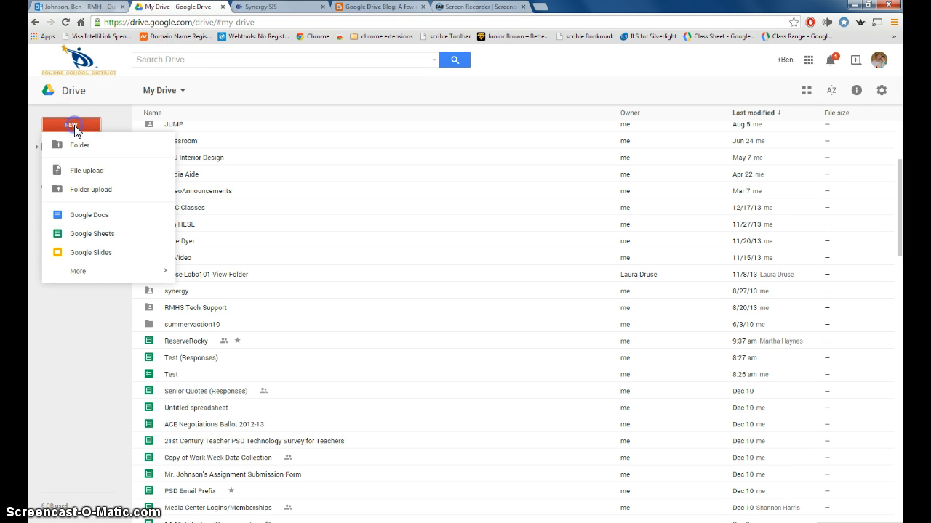
{"action": "left_click", "coordinate": [80, 280]}
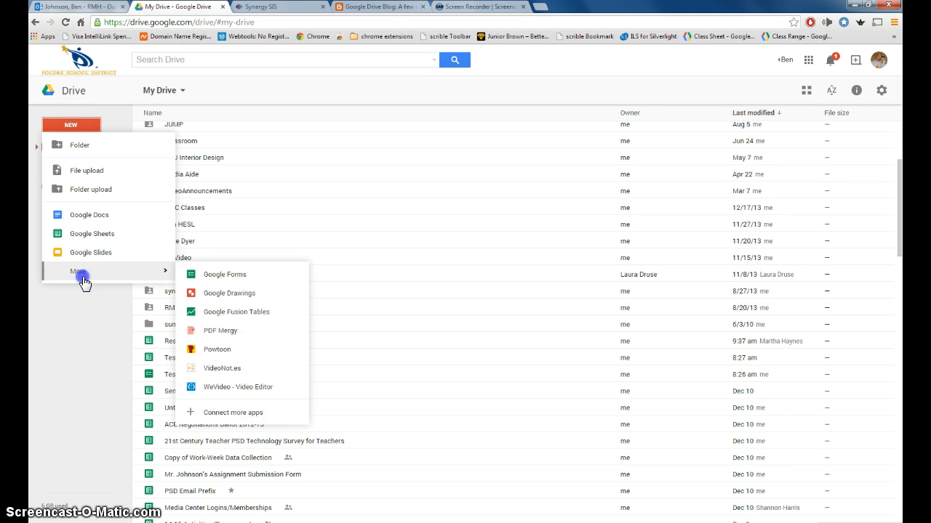
{"action": "left_click", "coordinate": [240, 271]}
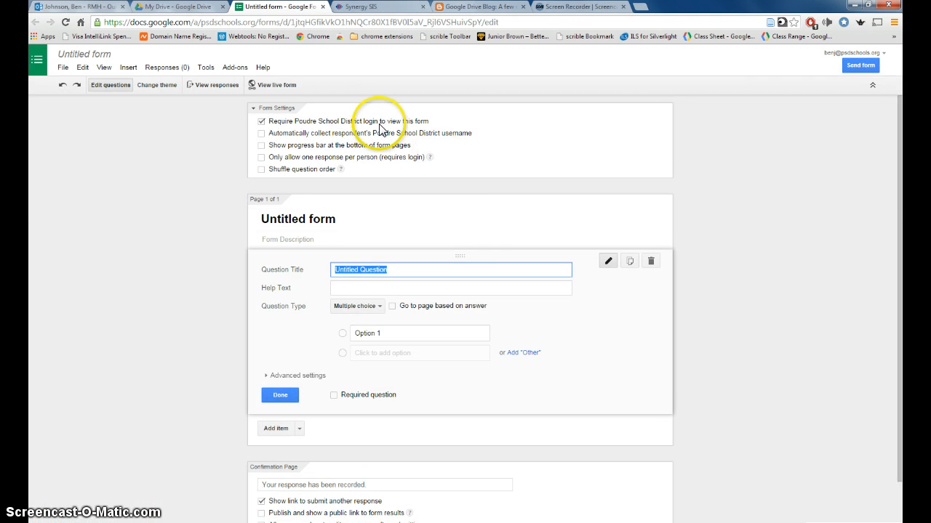
Turn on username collection, one response per person, and shuffled question order
{"action": "left_click", "coordinate": [261, 133]}
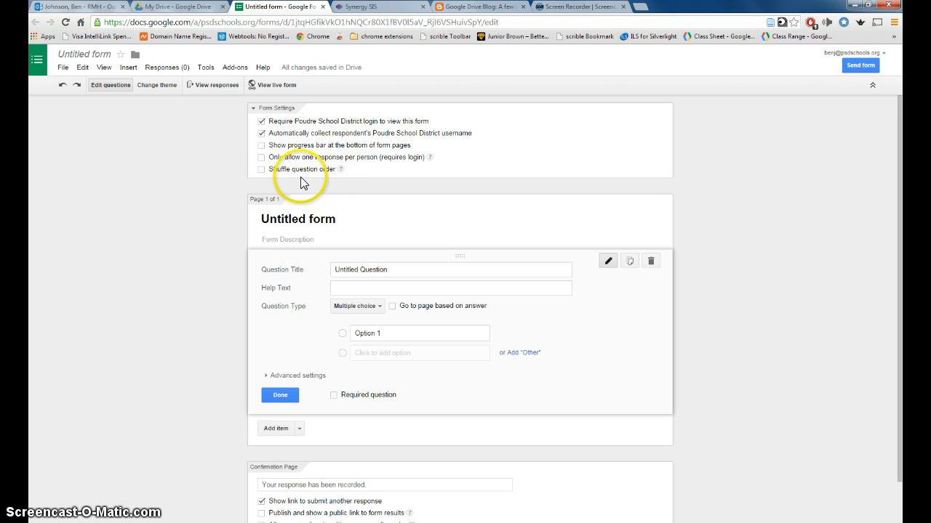
{"action": "left_click", "coordinate": [261, 158]}
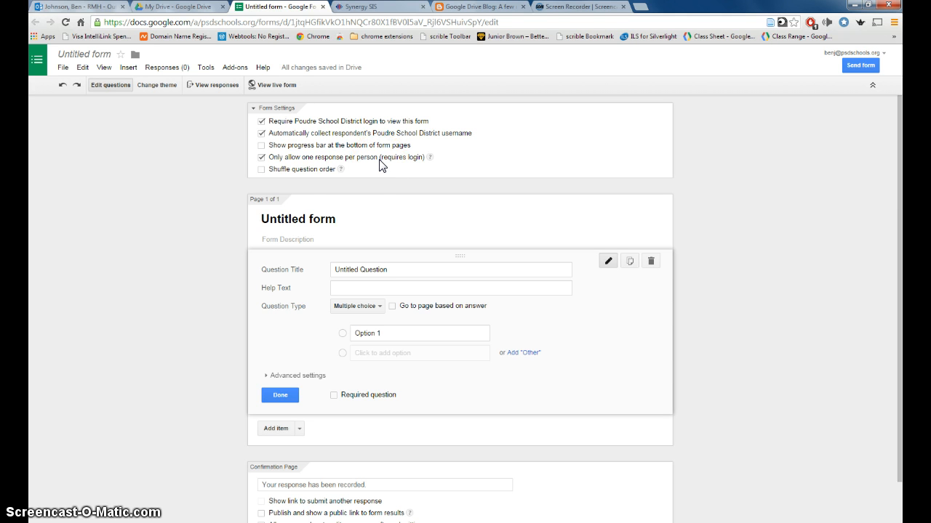
{"action": "left_click", "coordinate": [261, 169]}
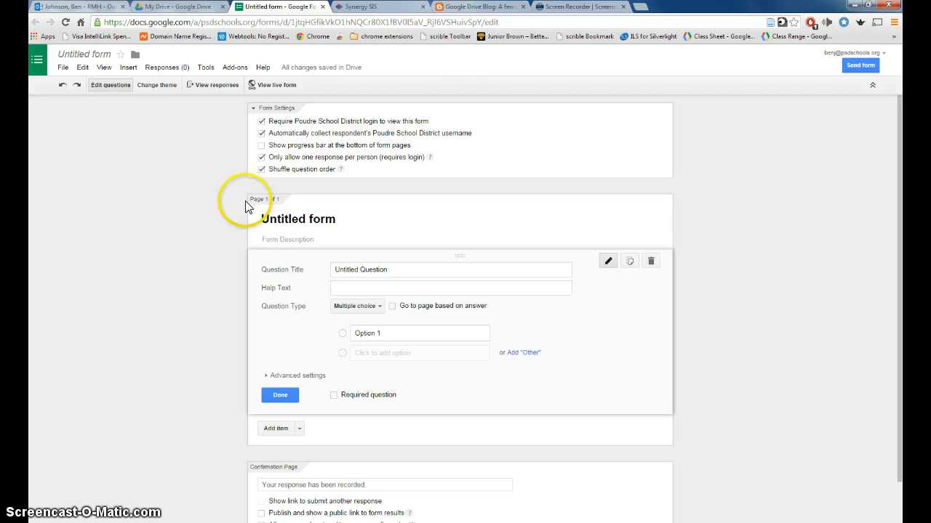
Rename the form title from Untitled form to 'Geo Test'
{"action": "left_click_drag", "start_coordinate": [355, 218], "coordinate": [244, 219]}
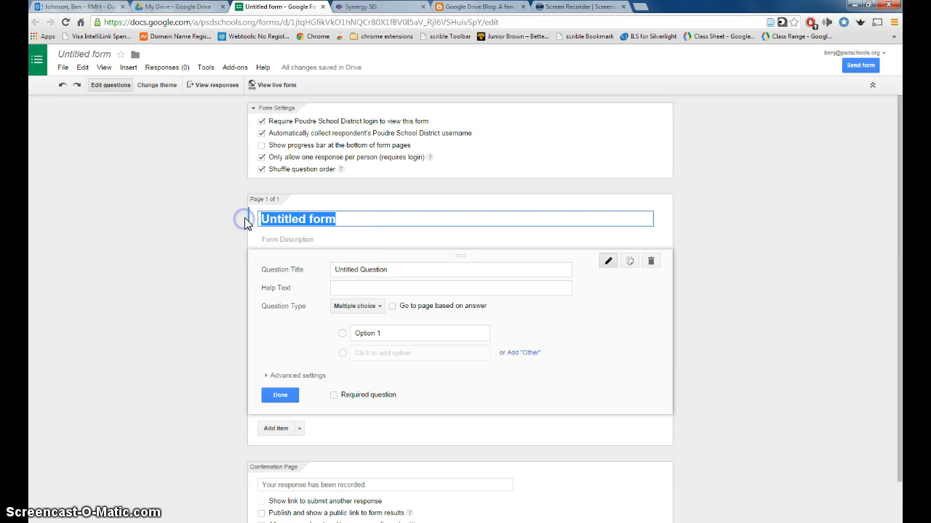
{"action": "type", "text": "go"}
{"action": "key", "text": "BackSpace"}
{"action": "key", "text": "BackSpace"}
{"action": "type", "text": "g"}
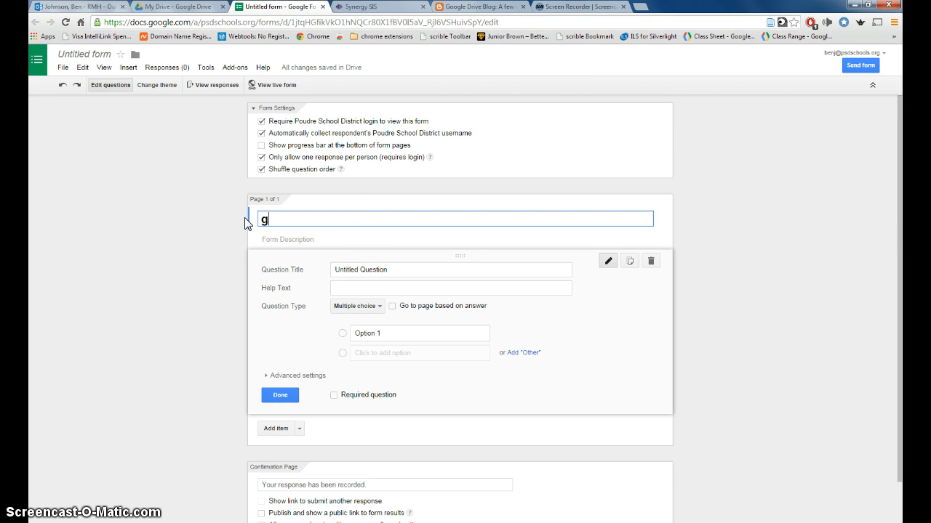
{"action": "key", "text": "BackSpace"}
{"action": "type", "text": "Geo Test"}
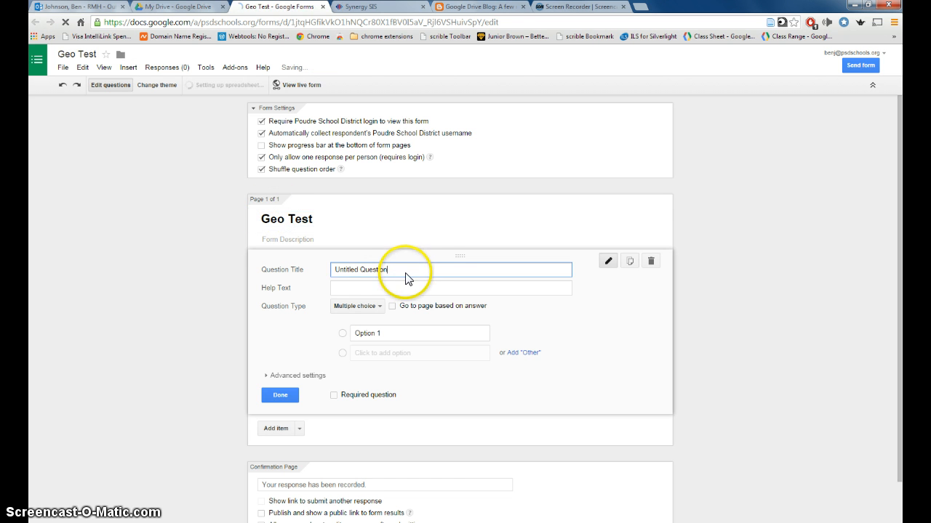
Make the first question a required text item 'Your Name' with help text 'Last, First'
{"action": "left_click_drag", "start_coordinate": [404, 269], "coordinate": [322, 272]}
{"action": "type", "text": "You"}
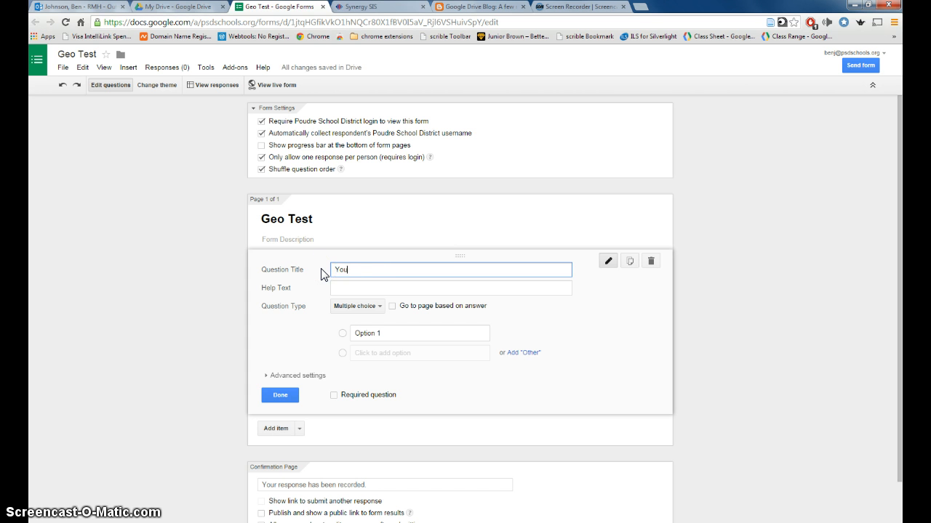
{"action": "type", "text": "r Name"}
{"action": "key", "text": "Tab"}
{"action": "type", "text": "Last, F"}
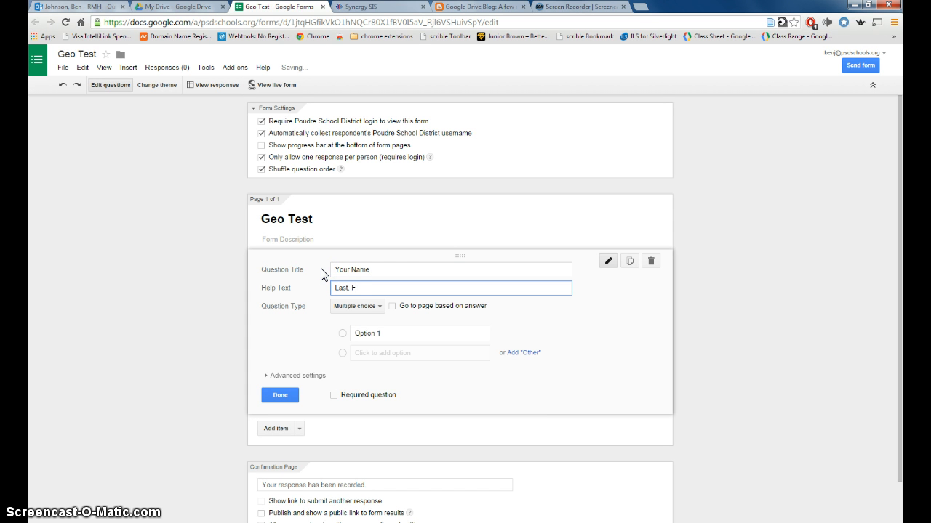
{"action": "type", "text": "irst"}
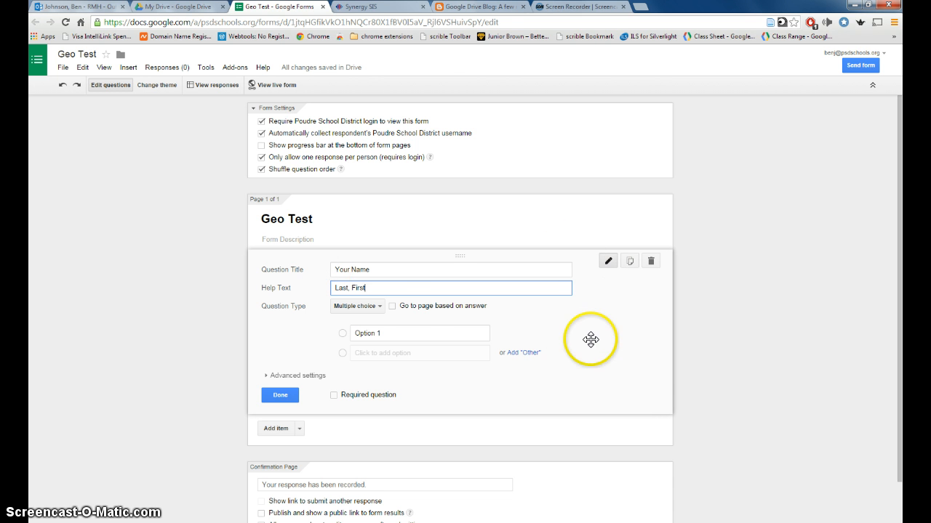
{"action": "left_click", "coordinate": [377, 307]}
{"action": "left_click", "coordinate": [369, 278]}
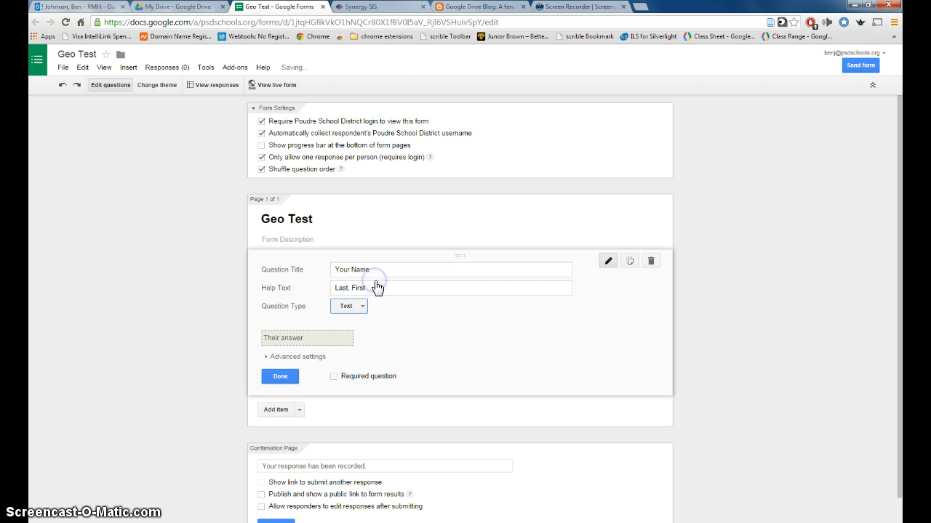
{"action": "left_click", "coordinate": [334, 377]}
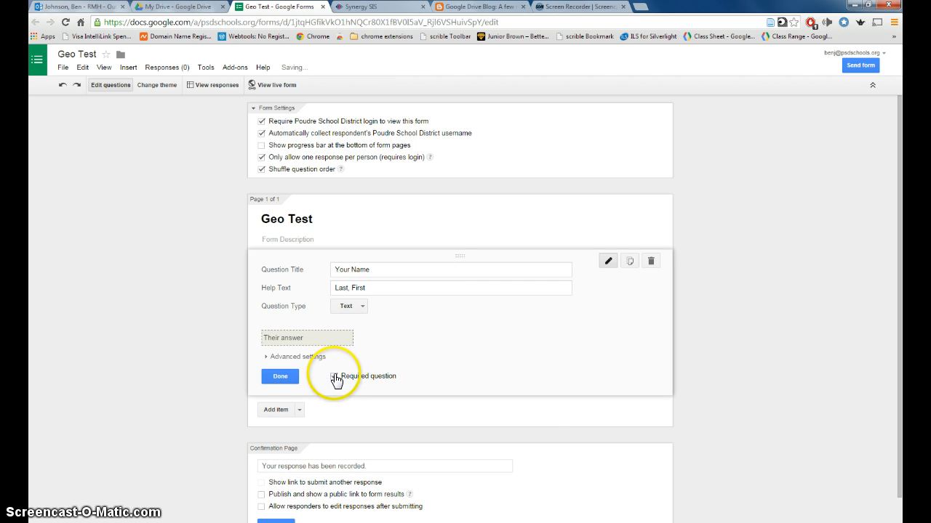
{"action": "left_click", "coordinate": [287, 377]}
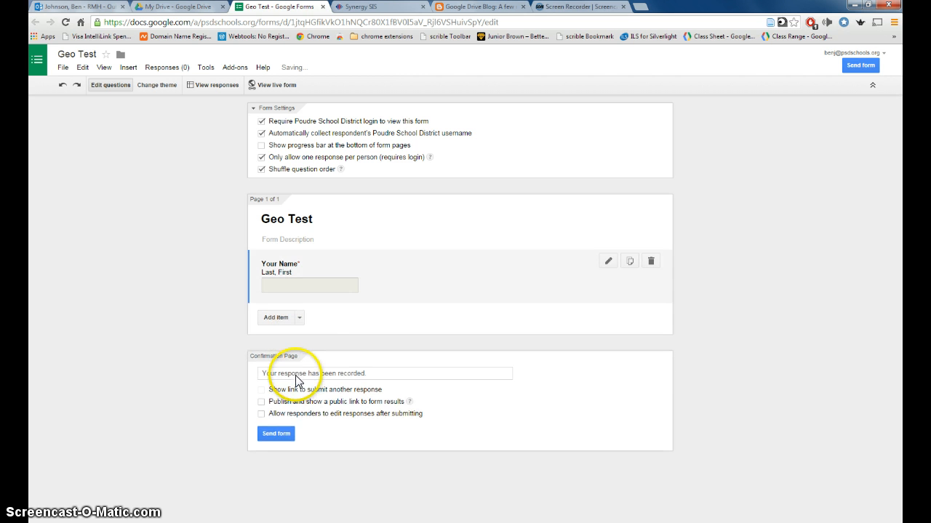
Add a required multiple-choice 'Period' question with answer options 1, 2 and 3
{"action": "left_click", "coordinate": [299, 318]}
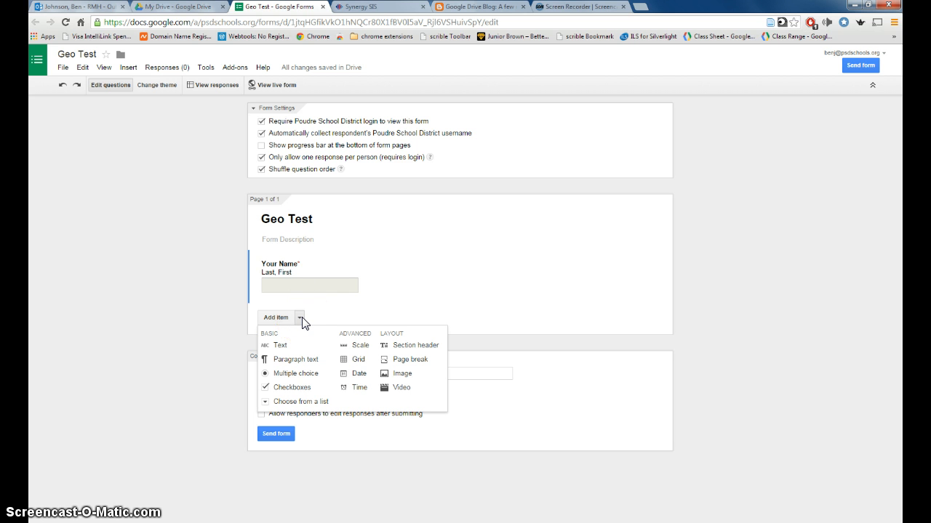
{"action": "left_click", "coordinate": [305, 374]}
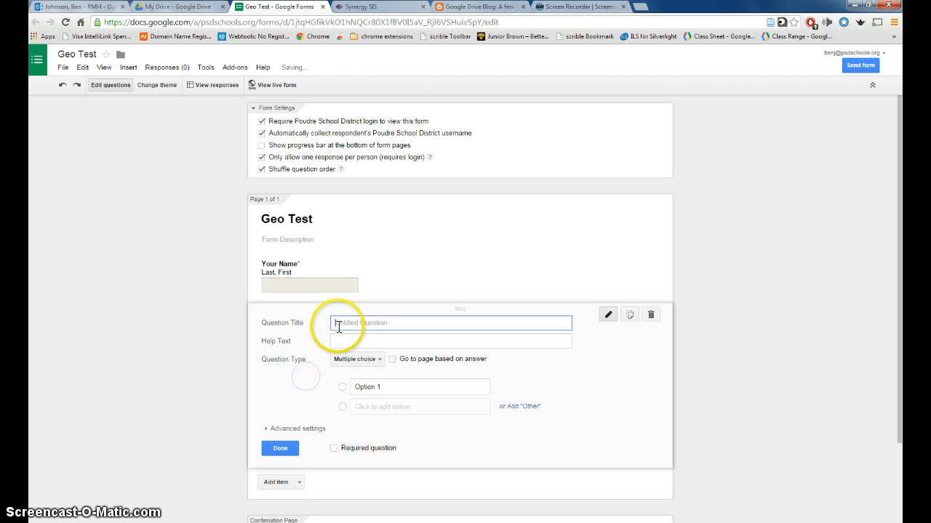
{"action": "type", "text": "Period"}
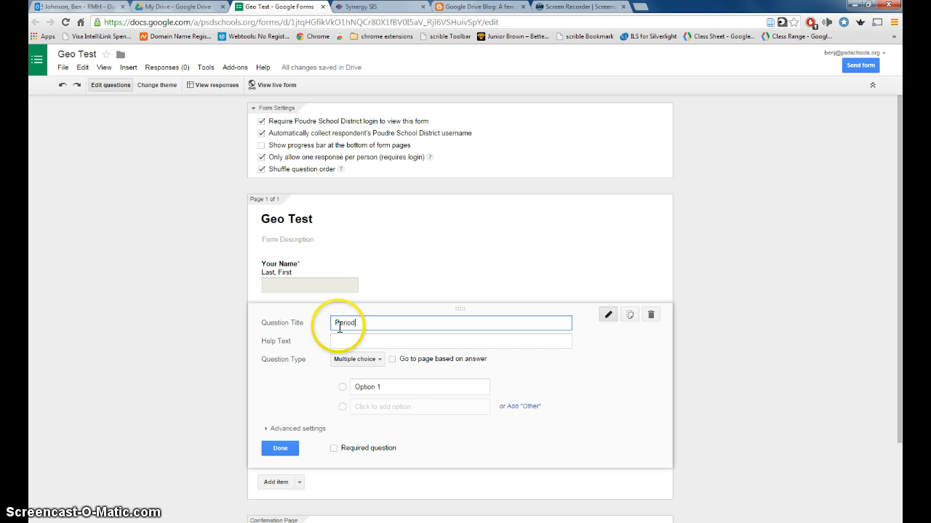
{"action": "left_click", "coordinate": [367, 386]}
{"action": "type", "text": "1"}
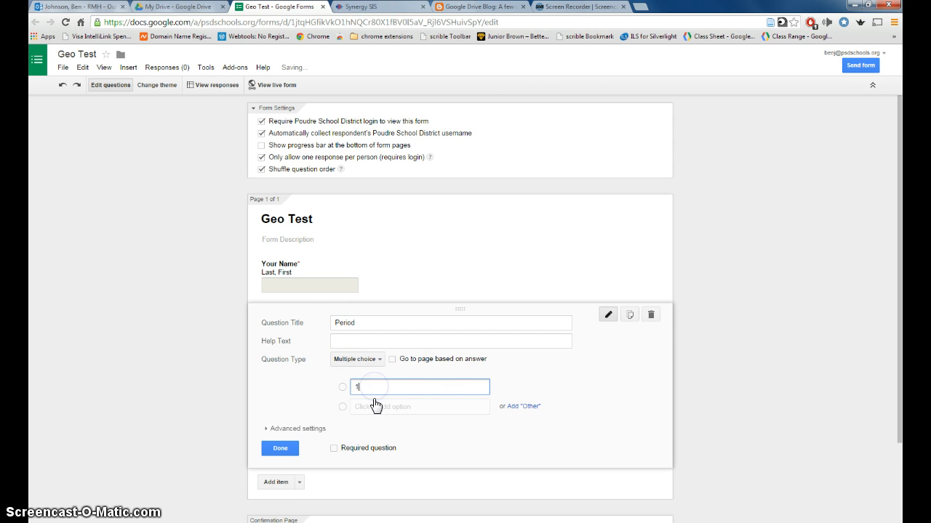
{"action": "left_click", "coordinate": [373, 406]}
{"action": "type", "text": "2"}
{"action": "left_click", "coordinate": [368, 429]}
{"action": "type", "text": "3"}
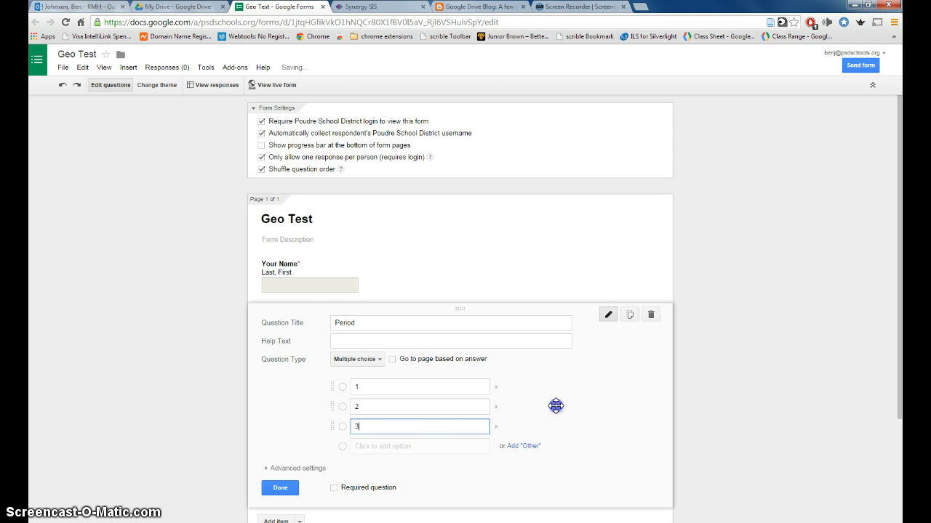
{"action": "scroll", "coordinate": [598, 422], "scroll_direction": "down", "scroll_amount": 2}
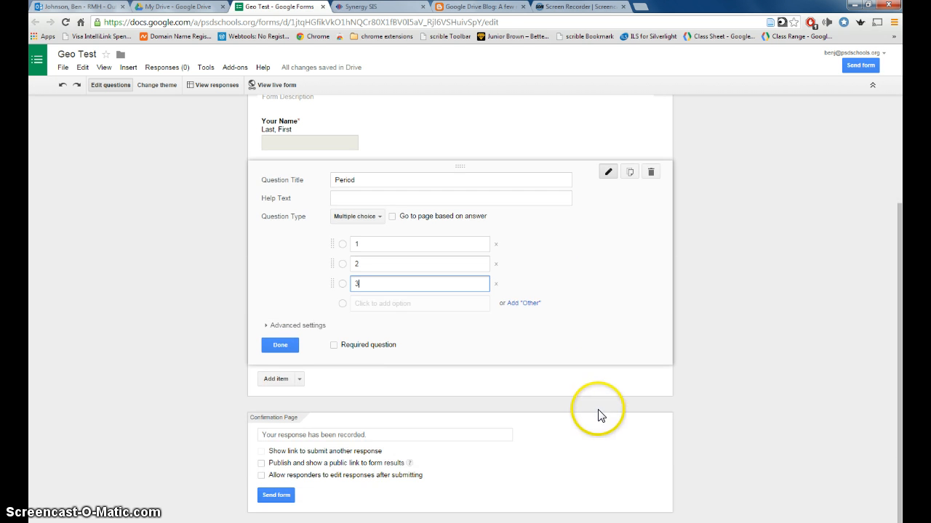
{"action": "left_click", "coordinate": [335, 345]}
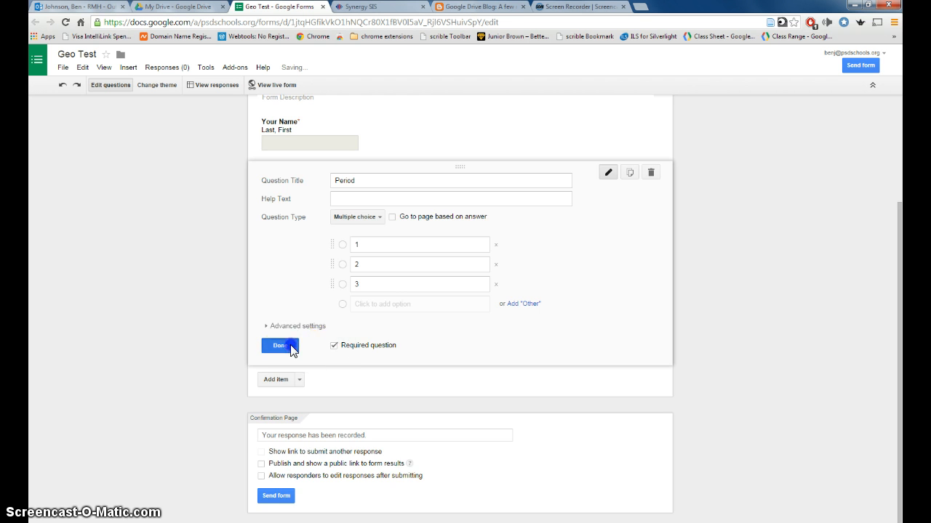
{"action": "left_click", "coordinate": [289, 346]}
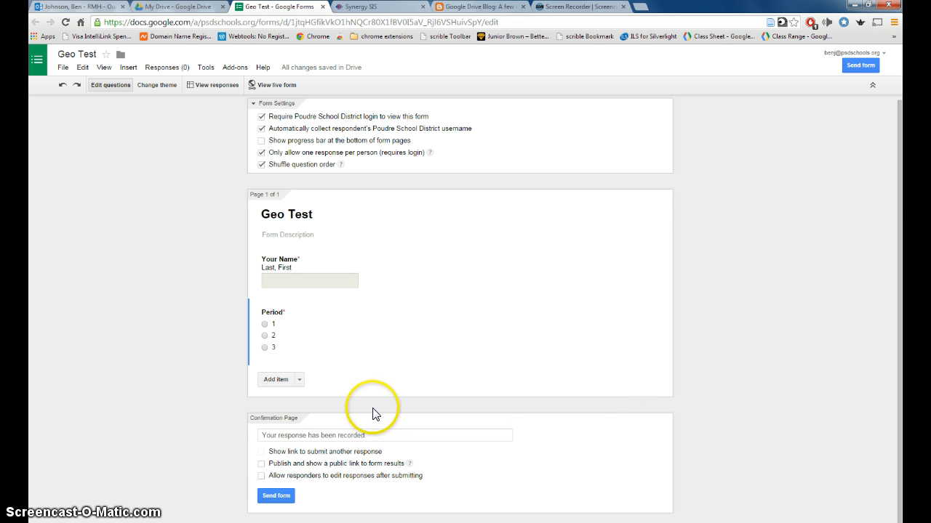
Add a multiple-choice question titled 'What is the capital of Colorado?'
{"action": "left_click", "coordinate": [299, 380]}
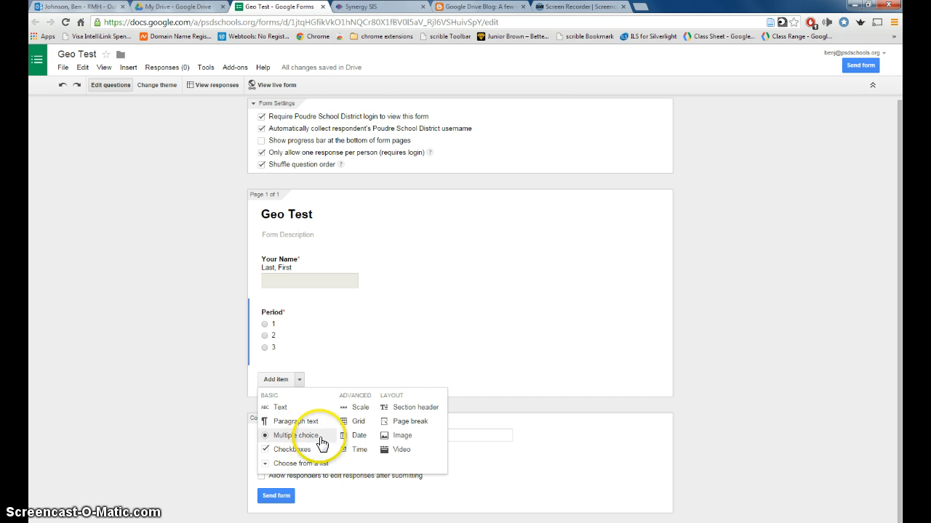
{"action": "left_click", "coordinate": [317, 439]}
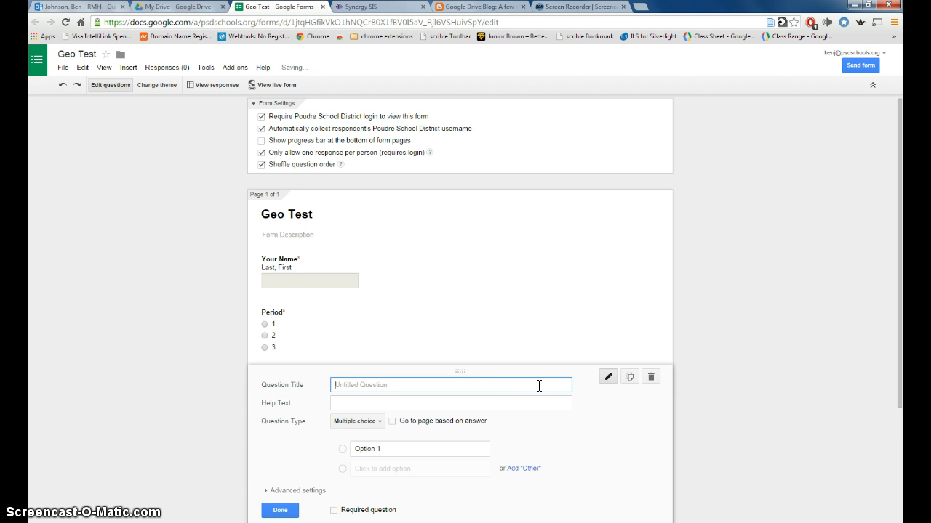
{"action": "type", "text": "What is the "}
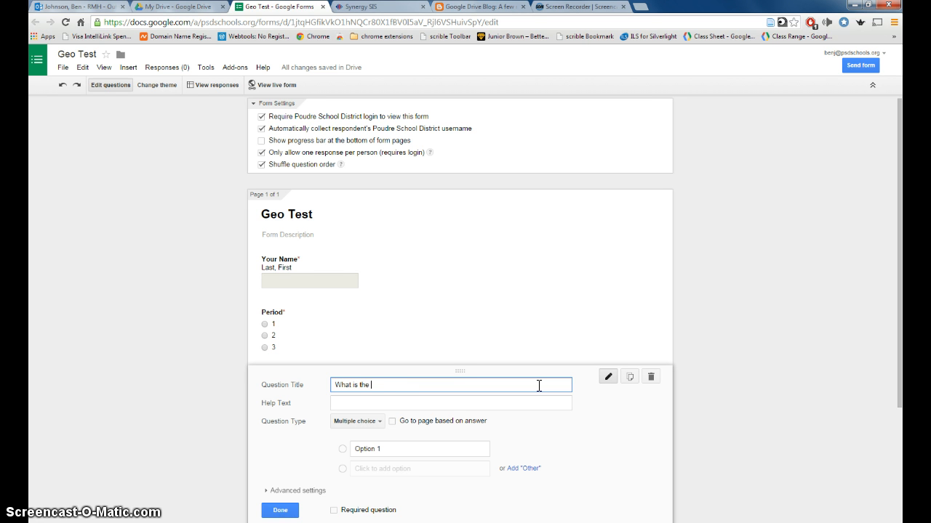
{"action": "type", "text": "capit"}
{"action": "key", "text": "BackSpace"}
{"action": "type", "text": "ital of Colorado?"}
Enter the options Fort Collins, Pueblo, Denver and Colorado Springs
{"action": "left_click", "coordinate": [387, 449]}
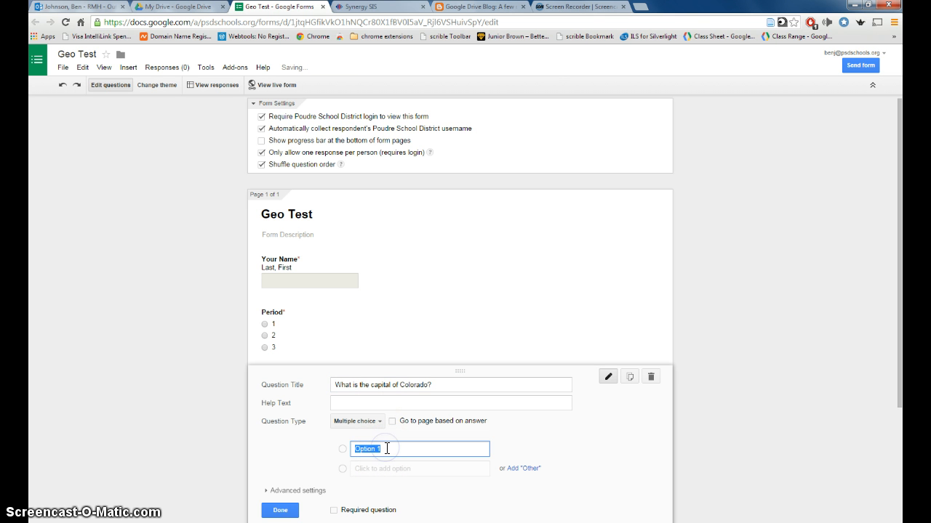
{"action": "type", "text": "Fort Collins"}
{"action": "key", "text": "Return"}
{"action": "type", "text": "Pub"}
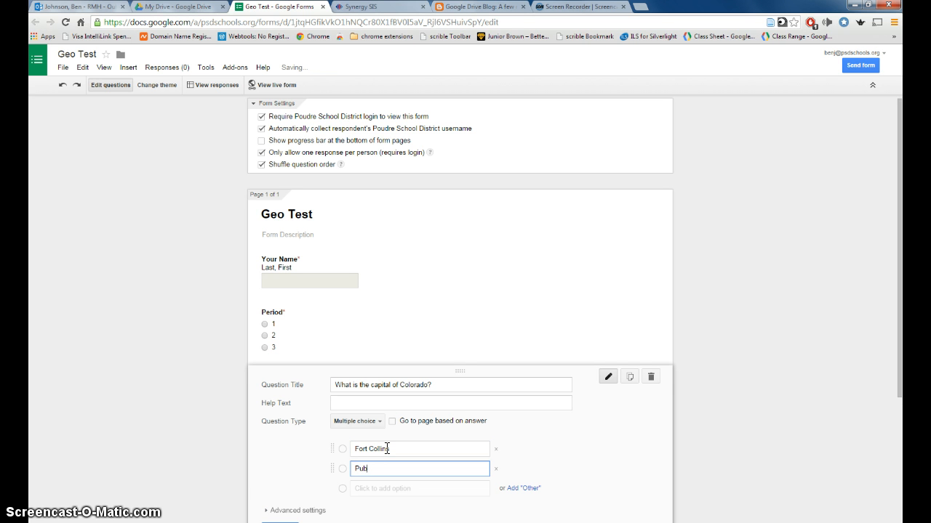
{"action": "type", "text": "eblo"}
{"action": "key", "text": "Return"}
{"action": "type", "text": "Denver"}
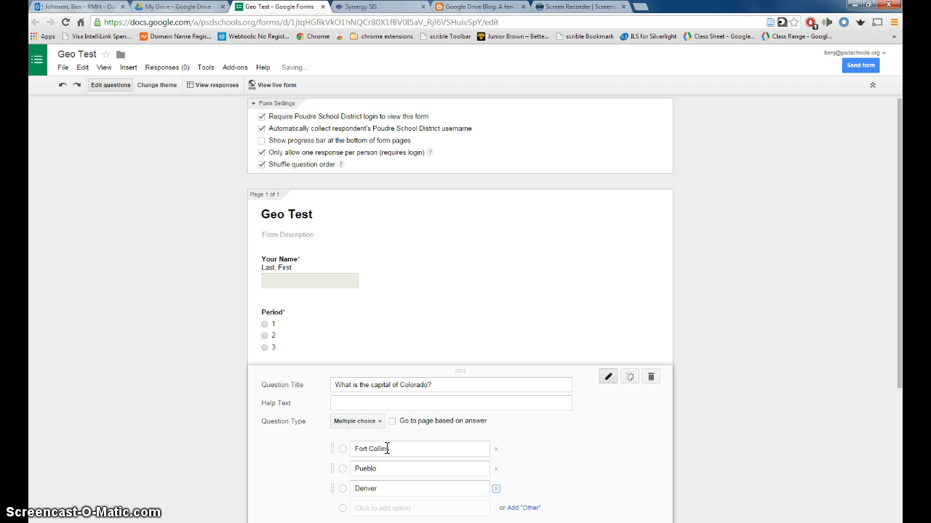
{"action": "key", "text": "Return"}
{"action": "type", "text": "Color"}
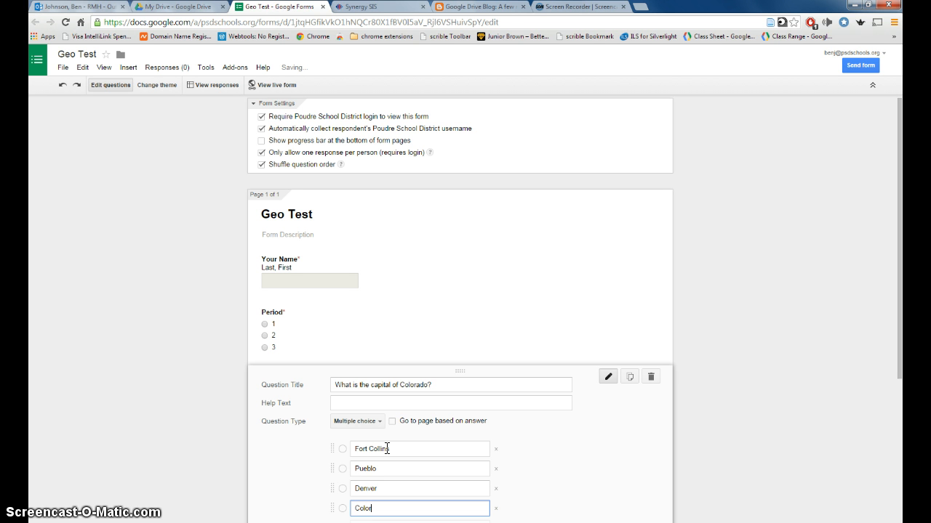
{"action": "type", "text": "ado Springs"}
Mark the Colorado question as required and finish editing it
{"action": "scroll", "coordinate": [601, 461], "scroll_direction": "down", "scroll_amount": 2}
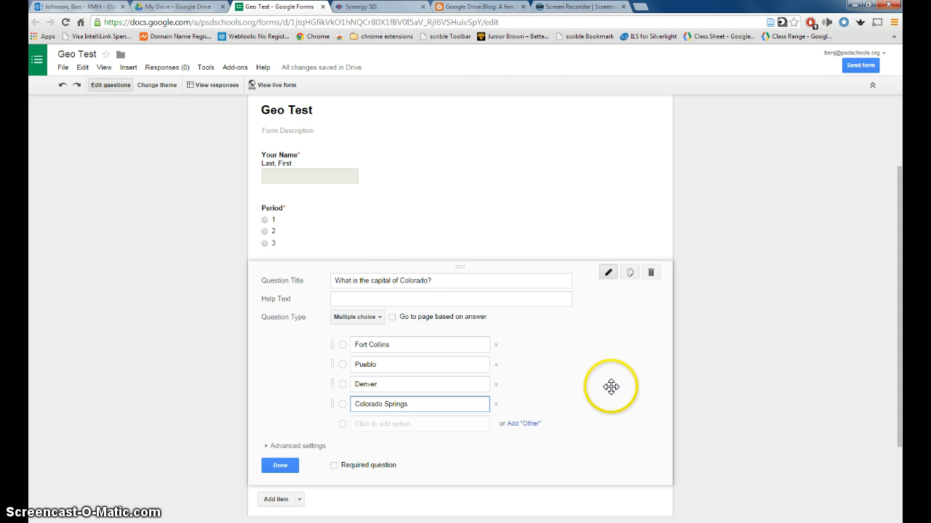
{"action": "scroll", "coordinate": [613, 388], "scroll_direction": "down", "scroll_amount": 1}
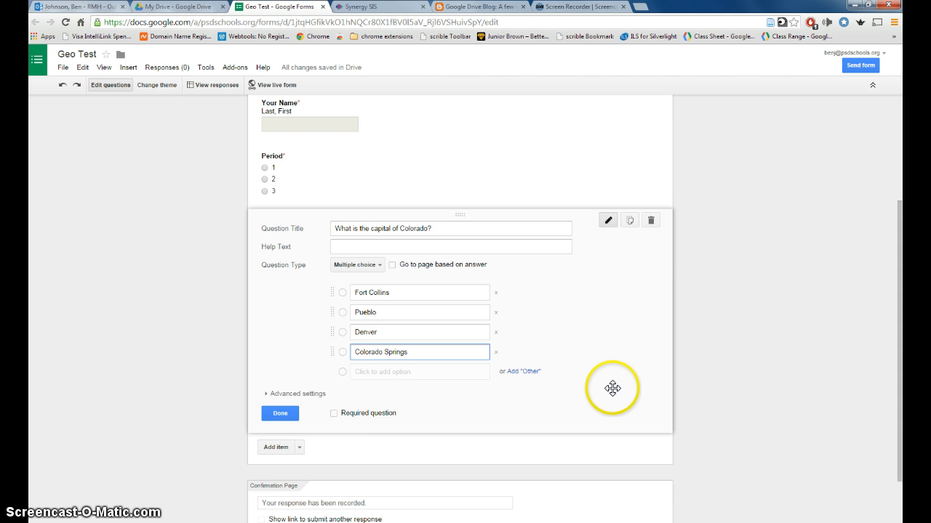
{"action": "left_click", "coordinate": [333, 413]}
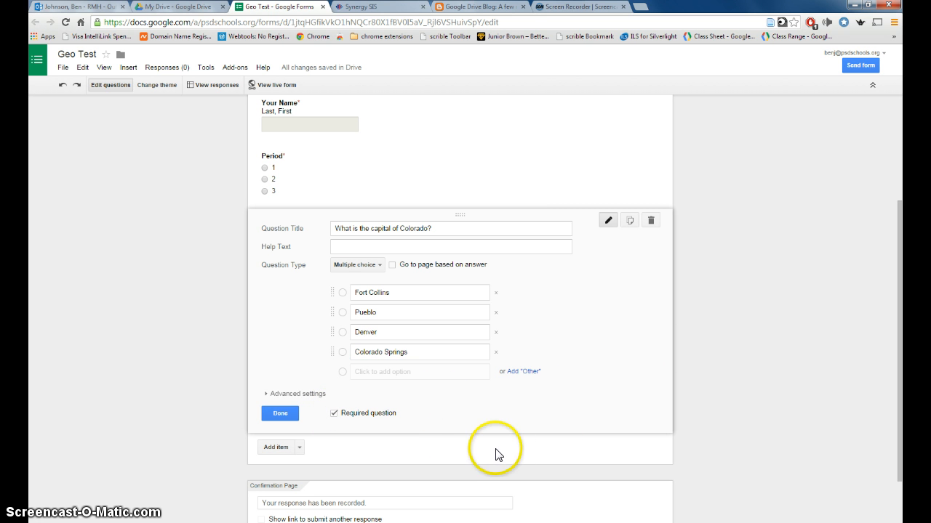
{"action": "left_click", "coordinate": [271, 414]}
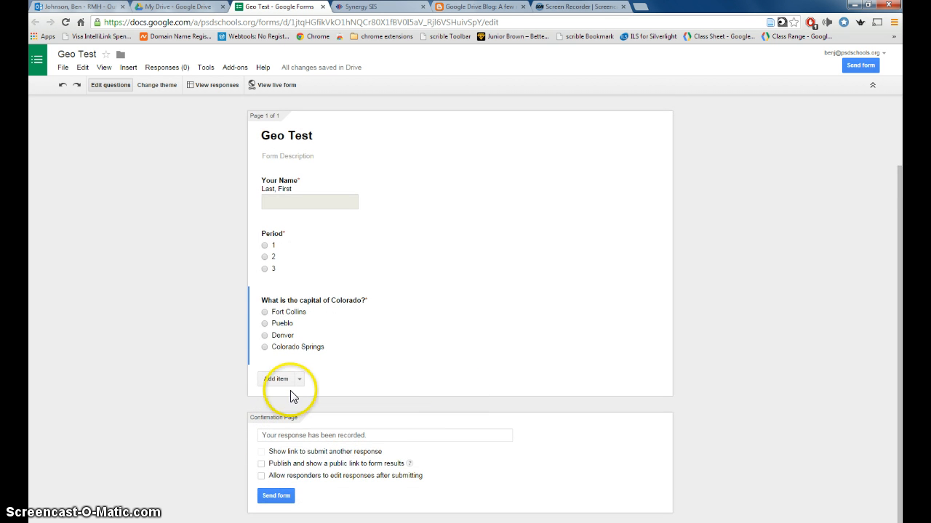
{"action": "left_click", "coordinate": [298, 379]}
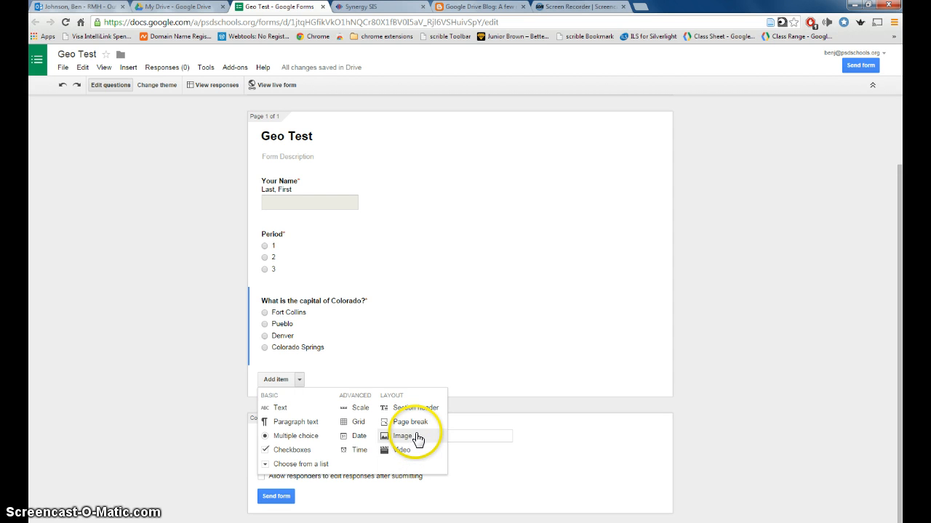
Add the required text question 'Captial of New Mexico?' and allow responders to edit responses
{"action": "left_click", "coordinate": [278, 408]}
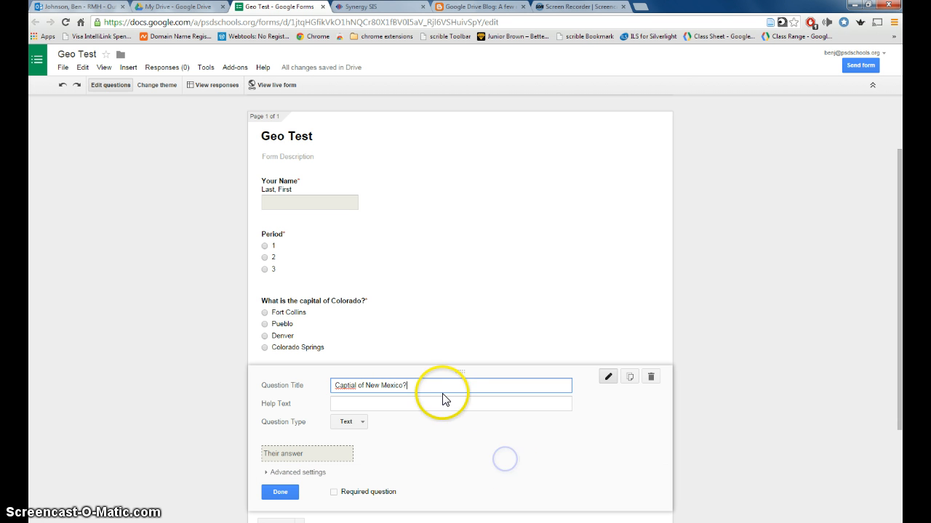
{"action": "left_click", "coordinate": [334, 492]}
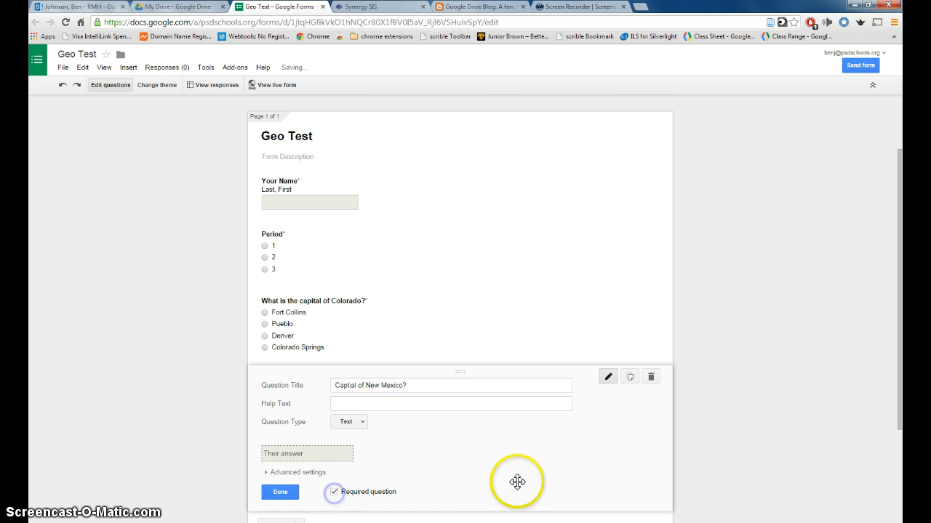
{"action": "left_click", "coordinate": [577, 477]}
{"action": "scroll", "coordinate": [422, 439], "scroll_direction": "down", "scroll_amount": 3}
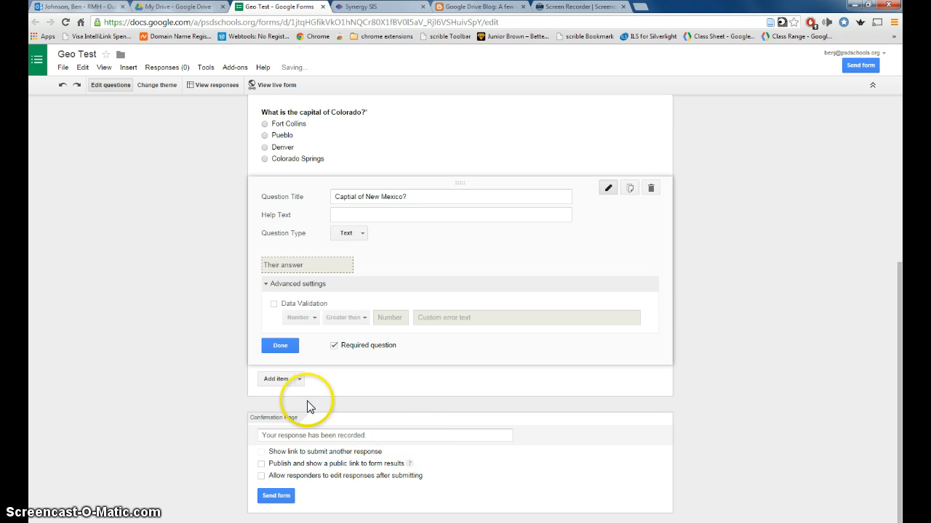
{"action": "left_click", "coordinate": [276, 347]}
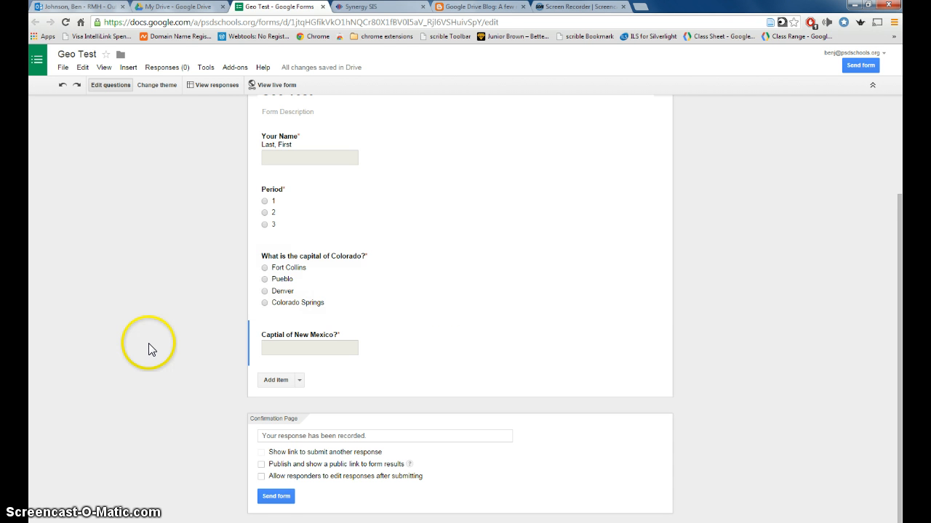
{"action": "left_click", "coordinate": [261, 476]}
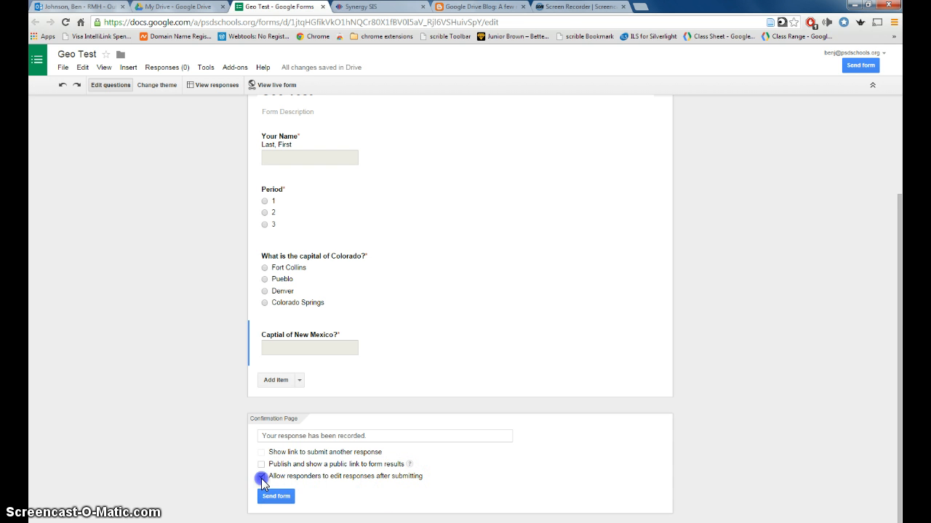
Apply the Classic Ornamental theme to the Geo Test form
{"action": "scroll", "coordinate": [179, 479], "scroll_direction": "up", "scroll_amount": 3}
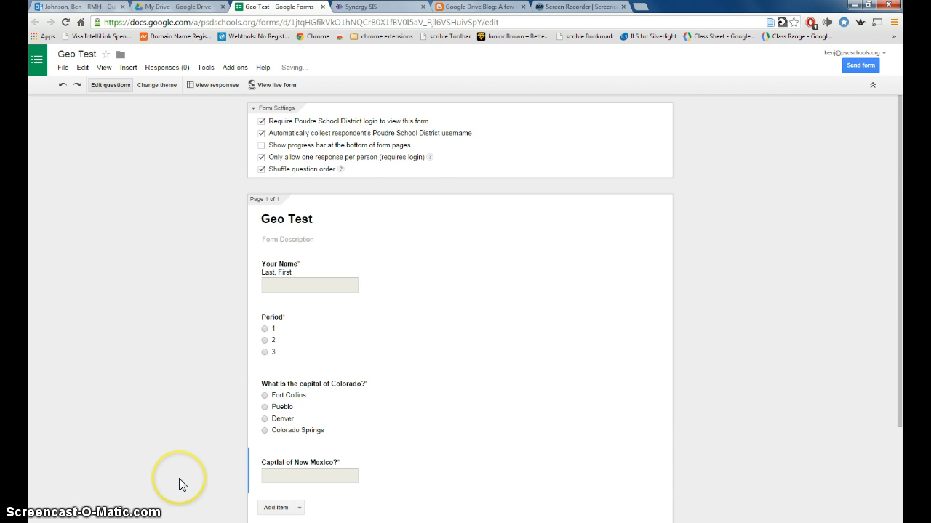
{"action": "left_click", "coordinate": [156, 85]}
{"action": "scroll", "coordinate": [875, 429], "scroll_direction": "down", "scroll_amount": 3}
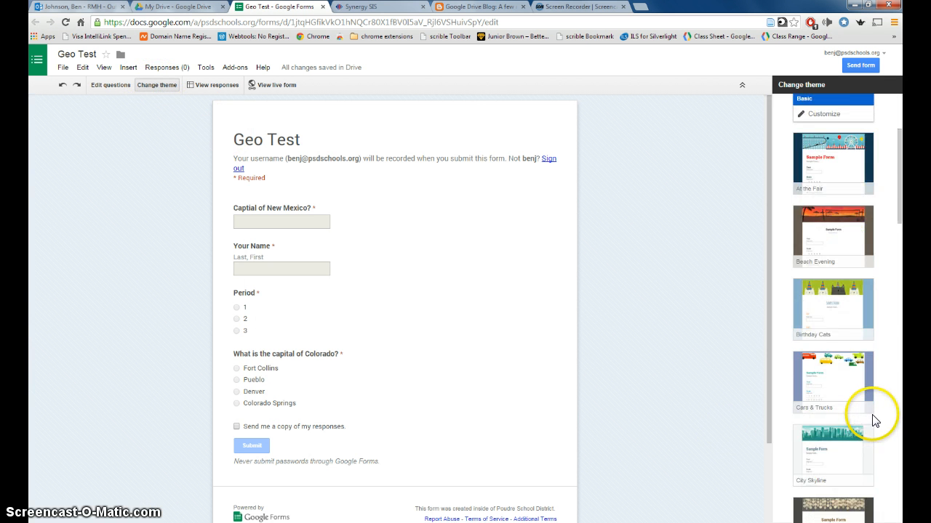
{"action": "scroll", "coordinate": [872, 418], "scroll_direction": "down", "scroll_amount": 3}
{"action": "left_click", "coordinate": [870, 414]}
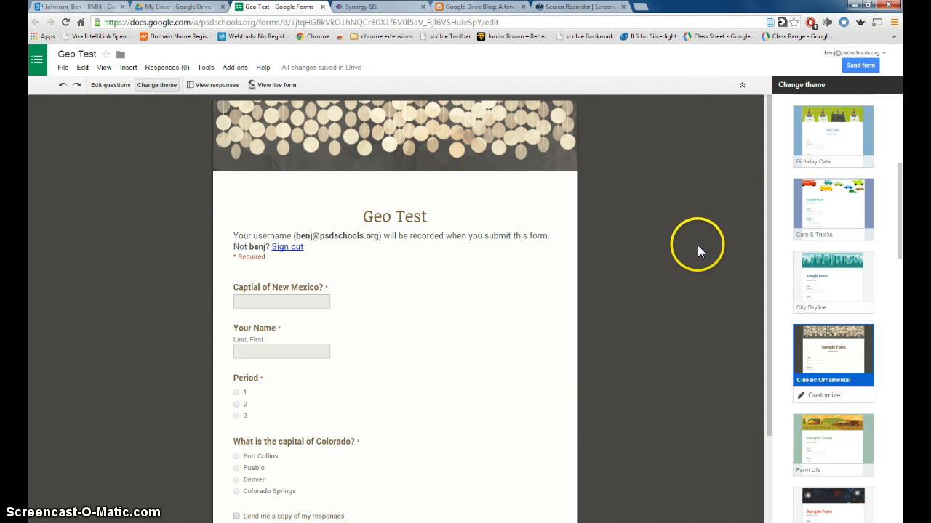
Open the live form in a new tab, then return to editing questions
{"action": "left_click", "coordinate": [276, 93]}
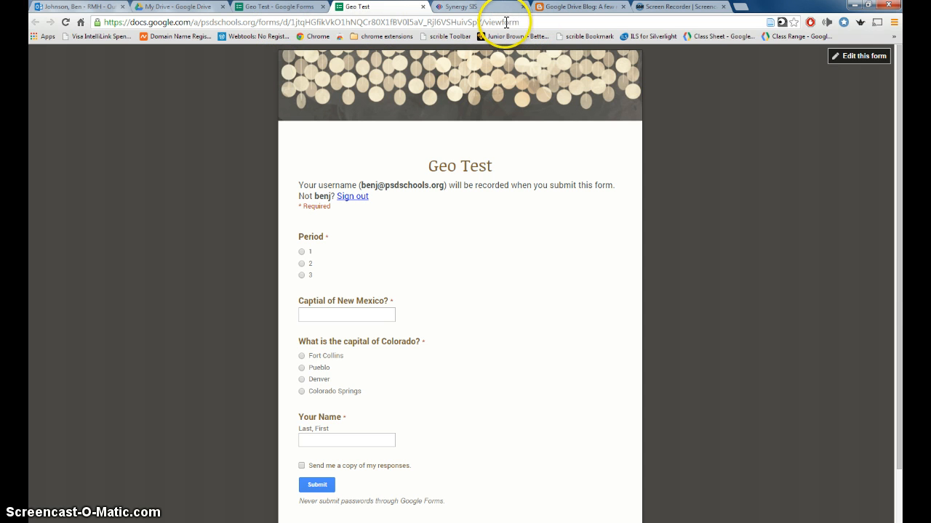
{"action": "left_click", "coordinate": [271, 9]}
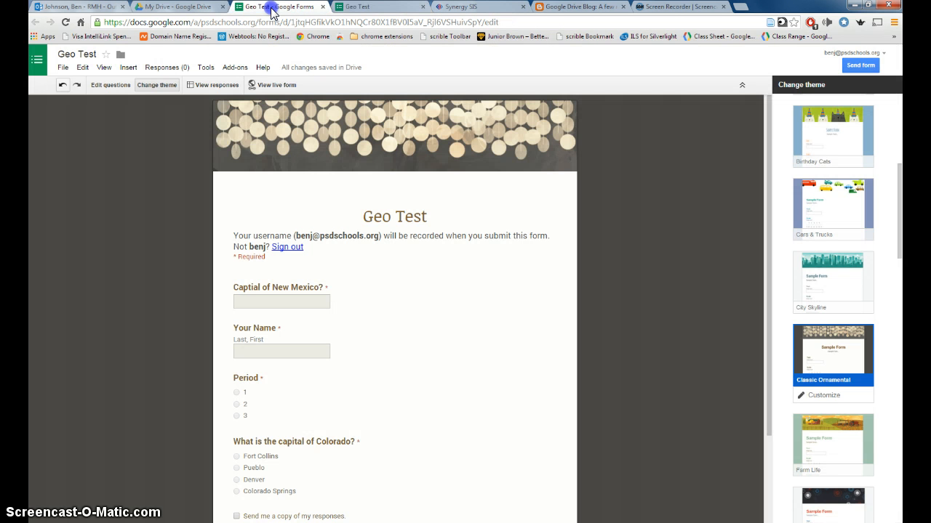
{"action": "left_click", "coordinate": [109, 85]}
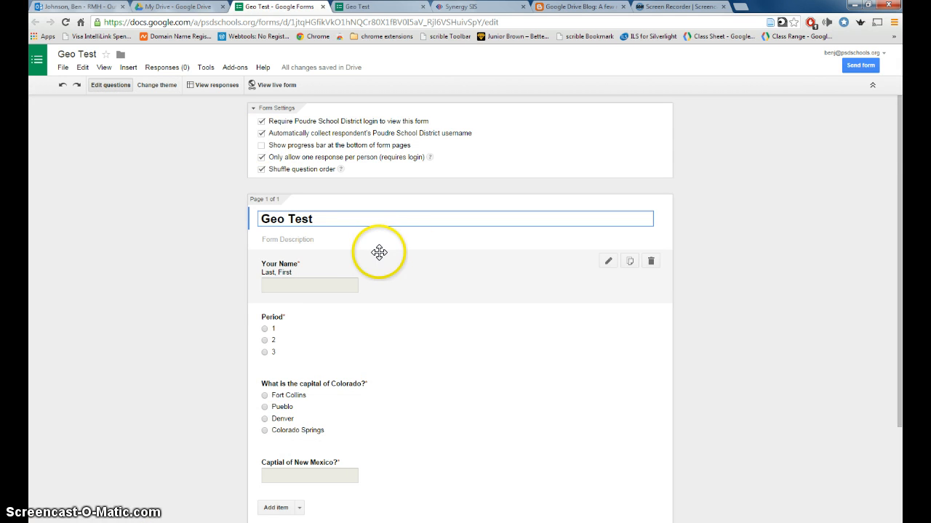
Generate the form's short goo.gl link, copy it, and close the sharing window
{"action": "left_click", "coordinate": [858, 66]}
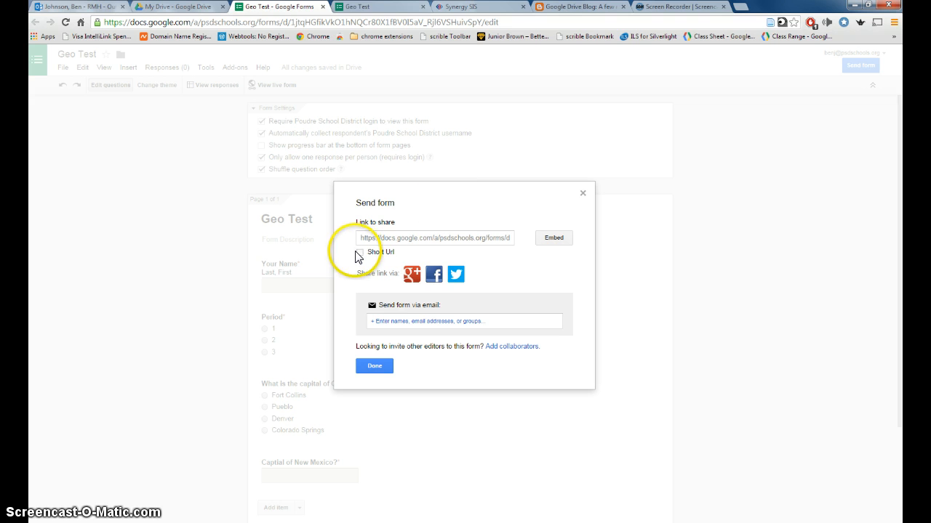
{"action": "left_click", "coordinate": [359, 252]}
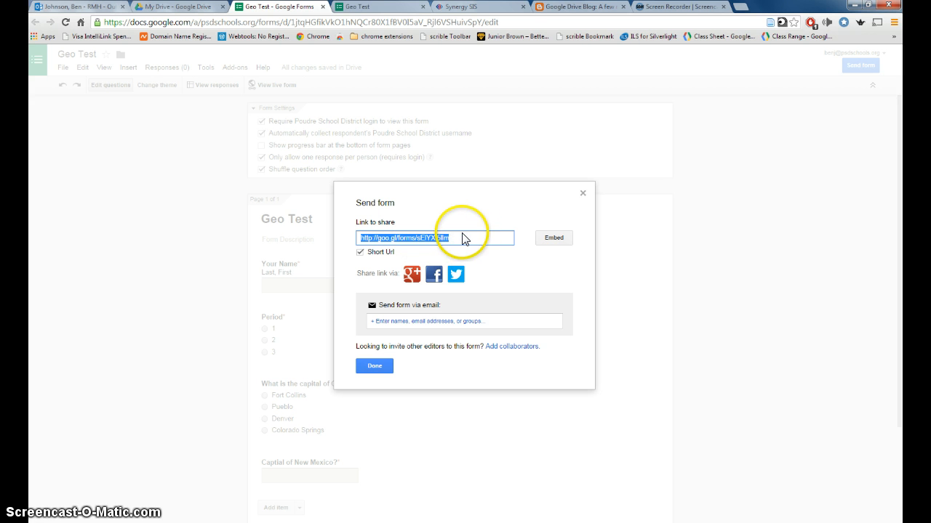
{"action": "right_click", "coordinate": [434, 240]}
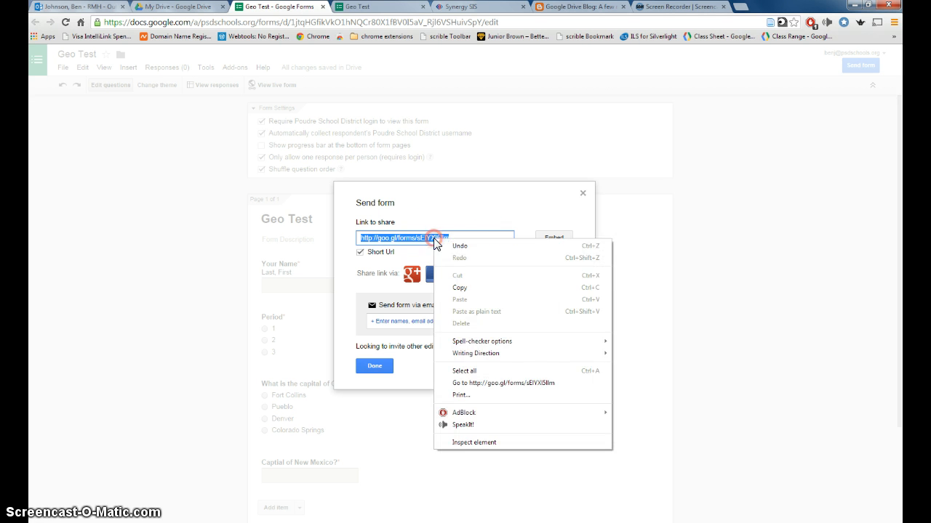
{"action": "left_click", "coordinate": [471, 294]}
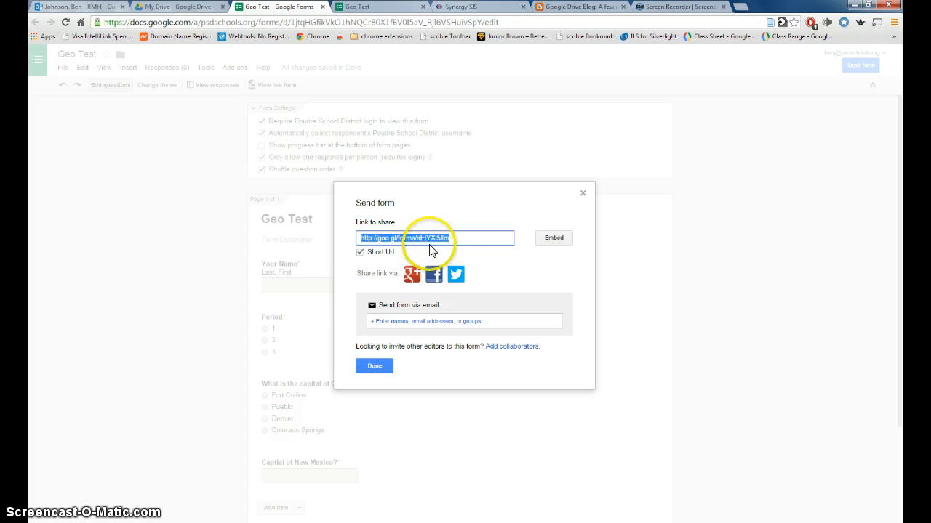
{"action": "left_click", "coordinate": [375, 369]}
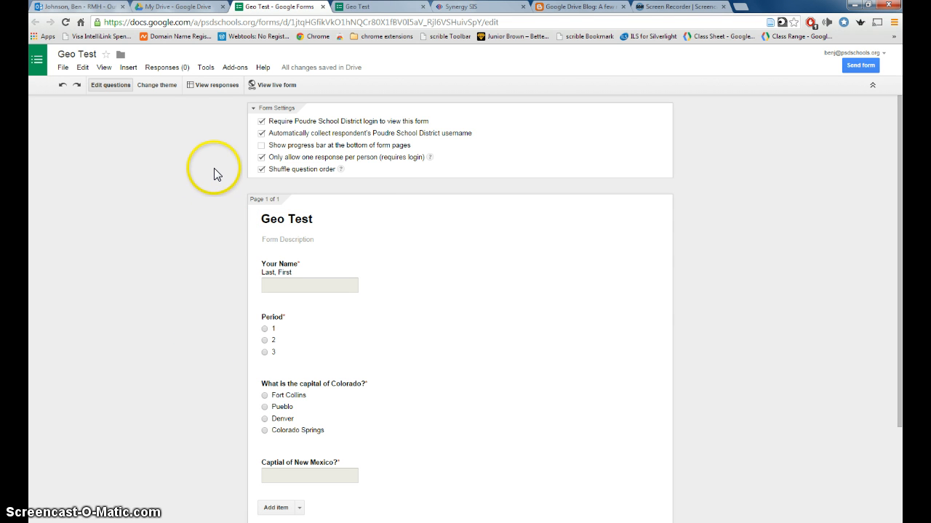
Submit a TEACHER answer-key response on the live form: Denver, period 1, Santa Fe
{"action": "left_click", "coordinate": [286, 88]}
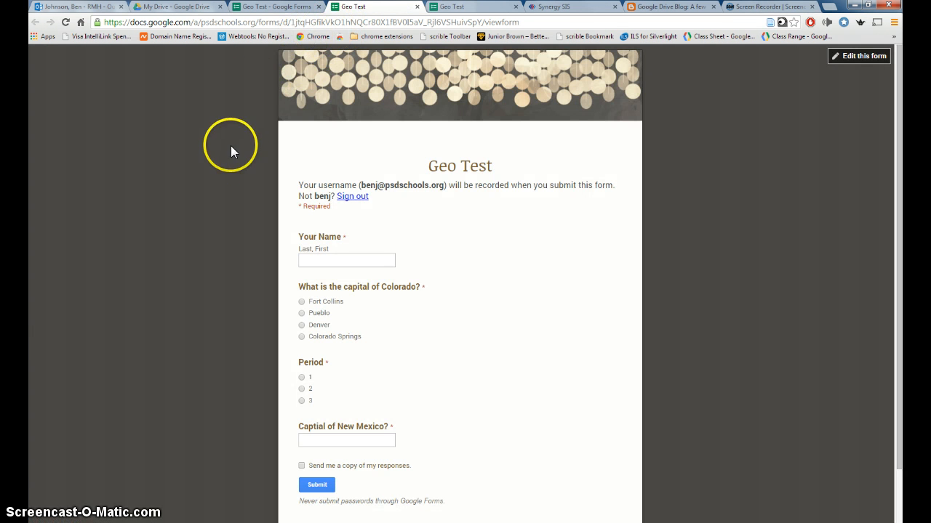
{"action": "left_click", "coordinate": [314, 260]}
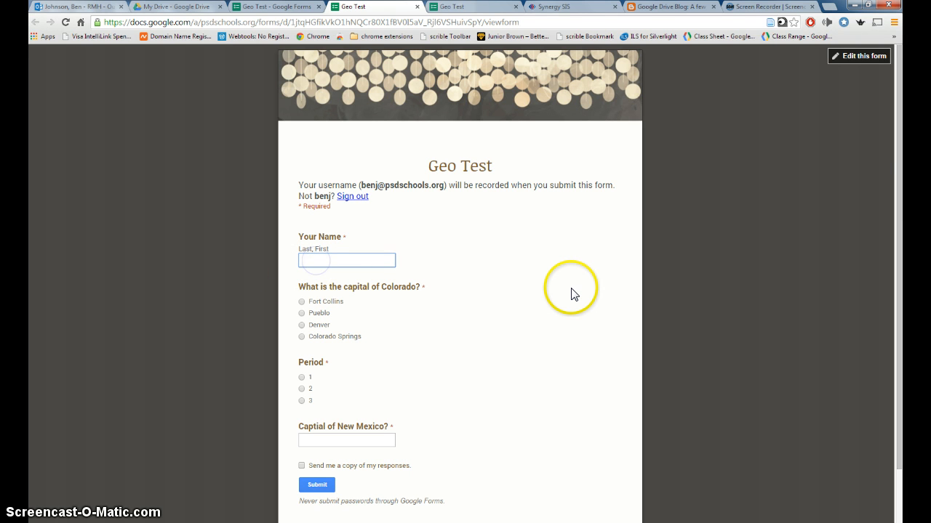
{"action": "type", "text": "TEACHER"}
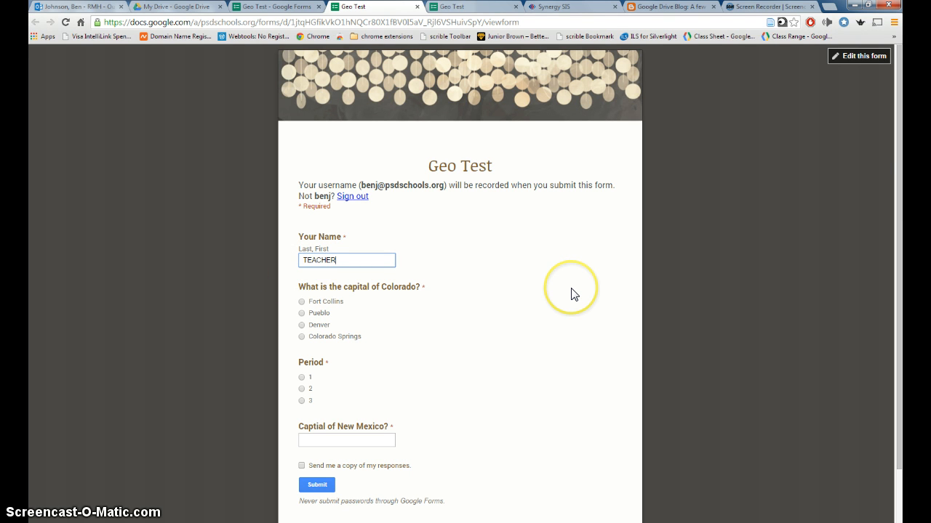
{"action": "left_click", "coordinate": [311, 325]}
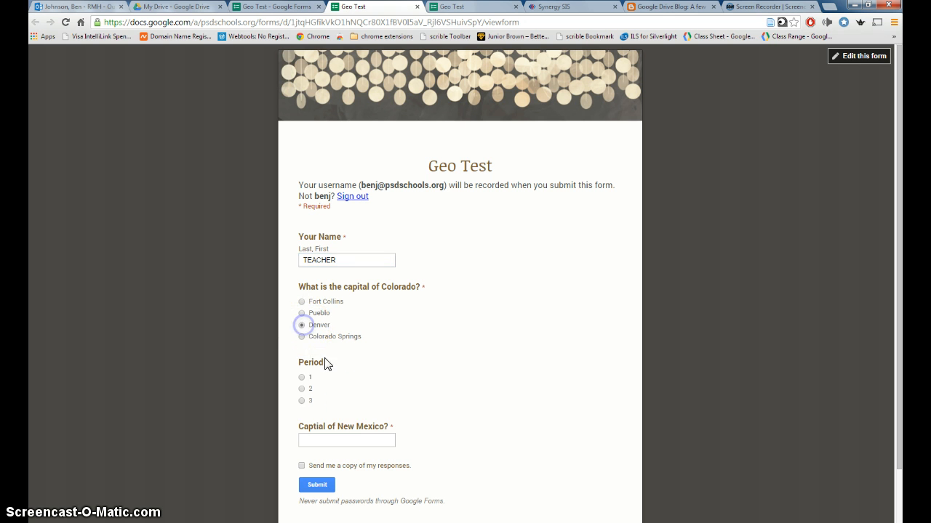
{"action": "left_click", "coordinate": [303, 378]}
{"action": "left_click", "coordinate": [340, 440]}
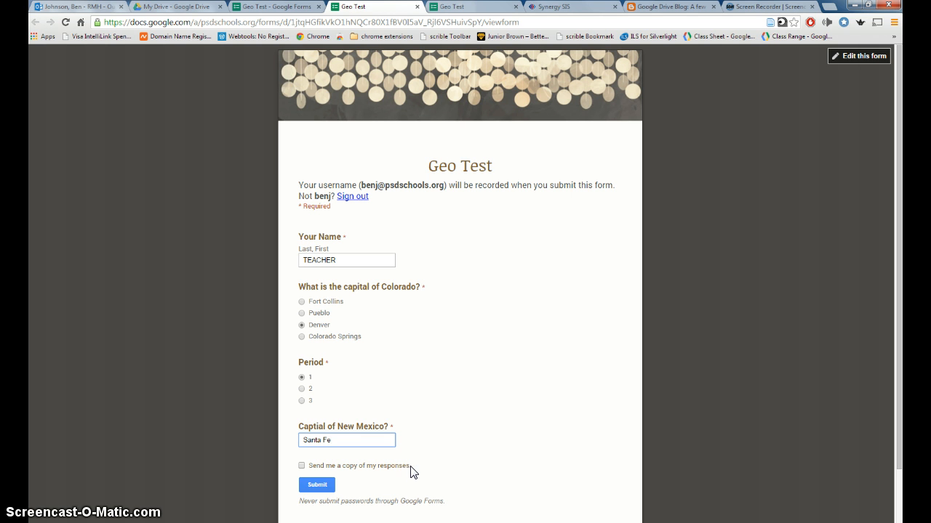
{"action": "left_click", "coordinate": [329, 486]}
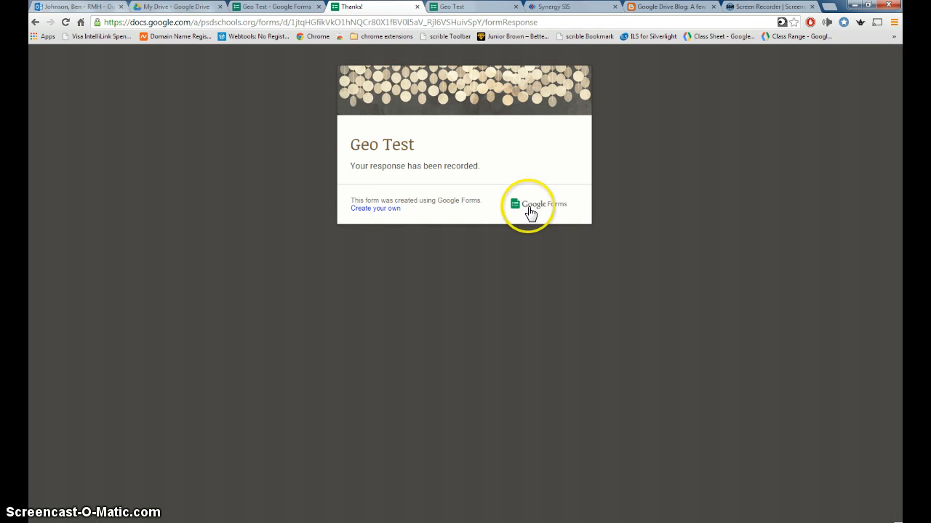
Allow more than one response per person in the form settings
{"action": "left_click", "coordinate": [268, 7]}
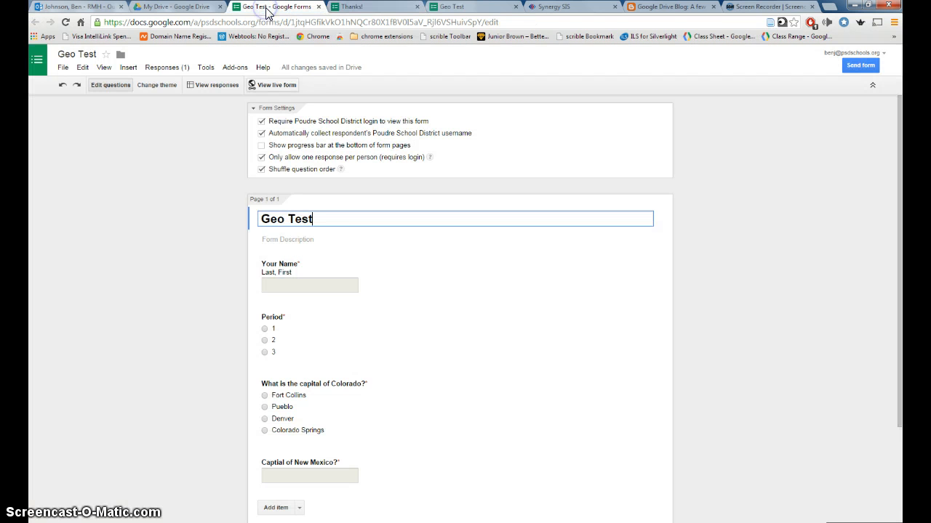
{"action": "left_click", "coordinate": [262, 157]}
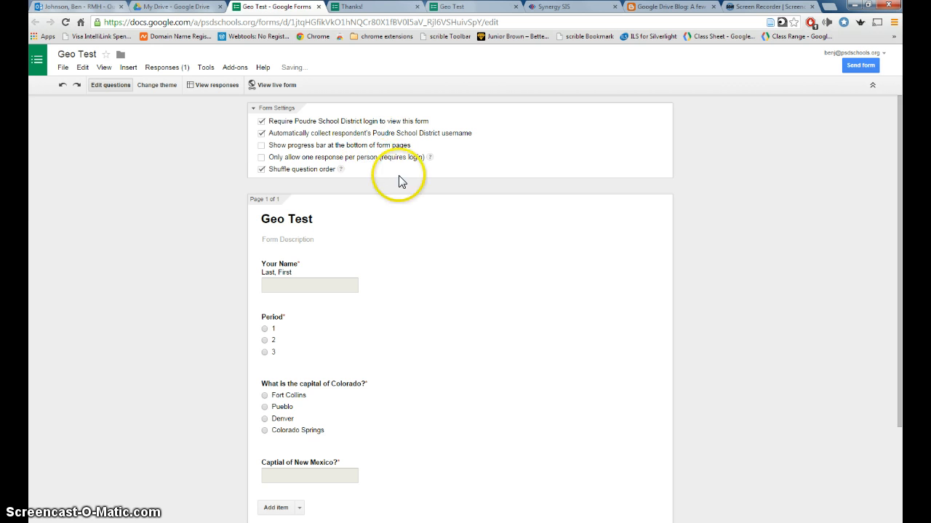
{"action": "left_click", "coordinate": [304, 86]}
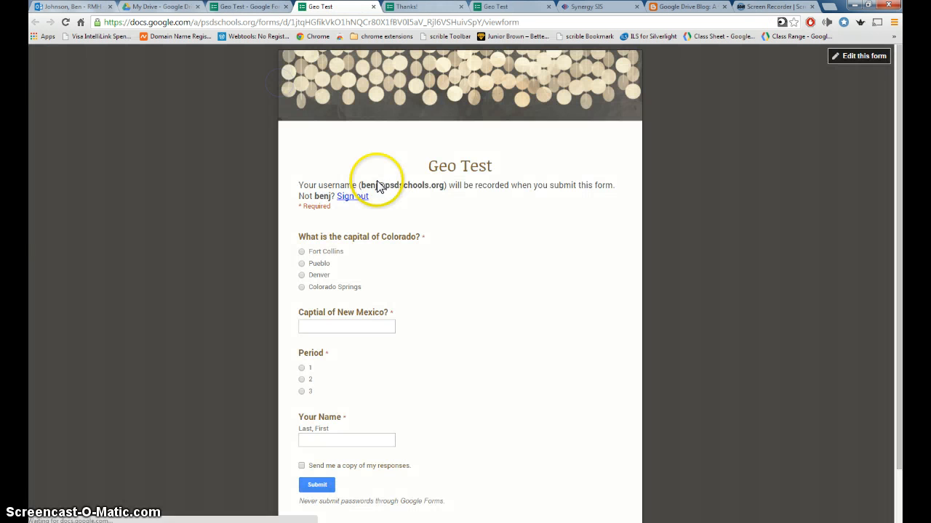
Submit a live-form response answering Fort Collins and Taos, period 3, with the student's name
{"action": "left_click", "coordinate": [301, 251]}
{"action": "left_click", "coordinate": [325, 327]}
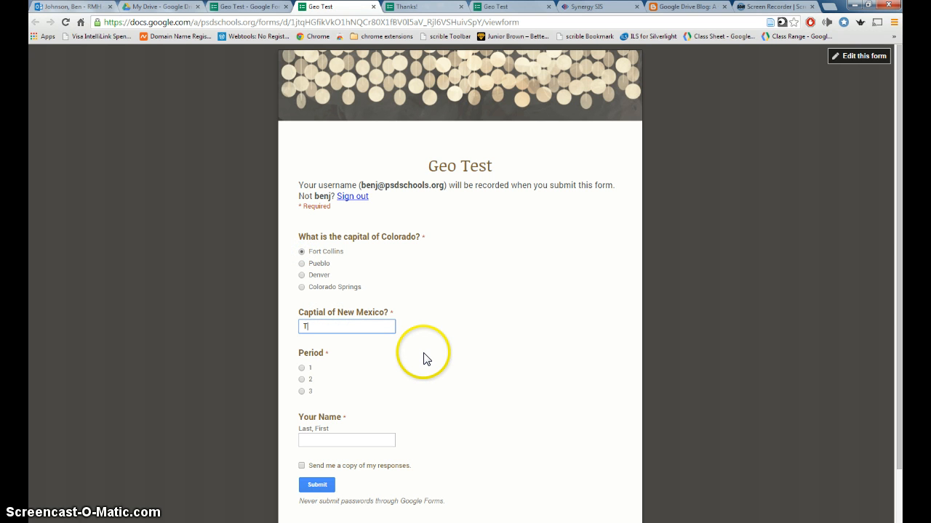
{"action": "scroll", "coordinate": [413, 362], "scroll_direction": "down", "scroll_amount": 1}
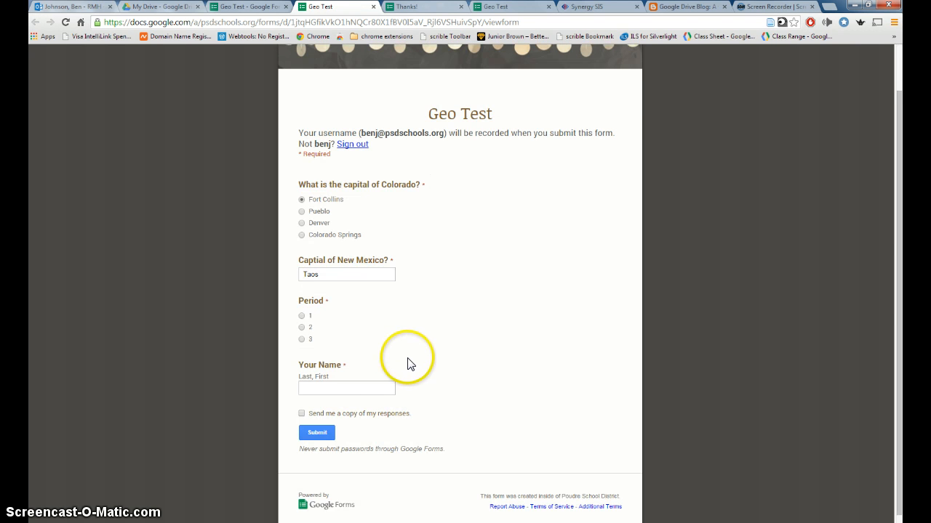
{"action": "left_click", "coordinate": [302, 339]}
{"action": "left_click", "coordinate": [309, 388]}
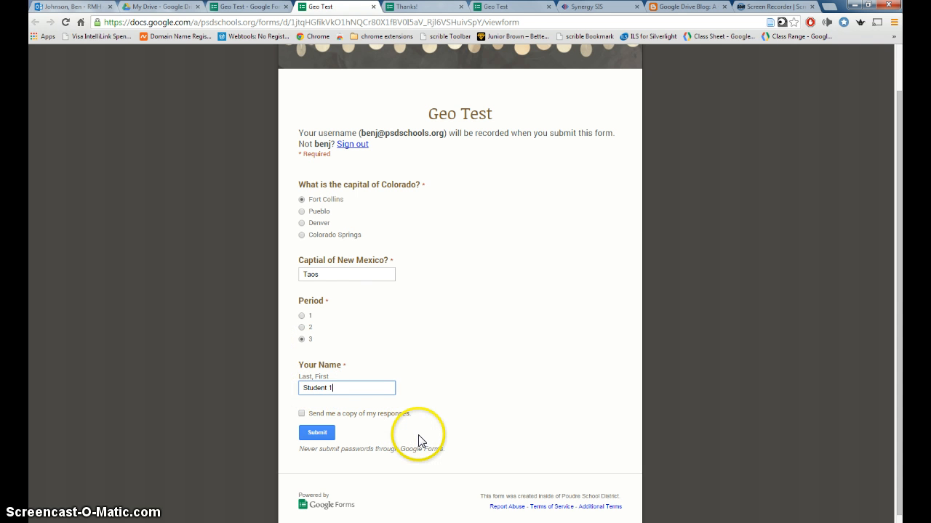
{"action": "left_click", "coordinate": [320, 432]}
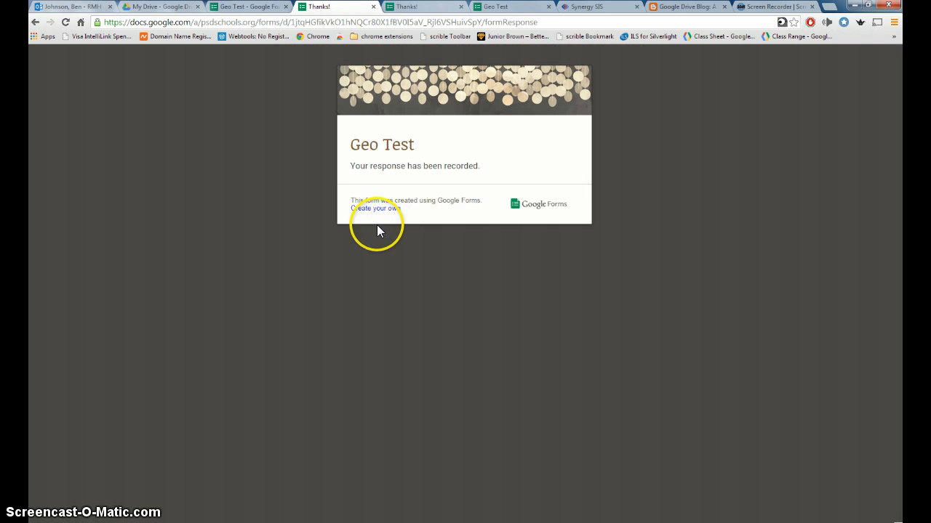
Close the leftover confirmation and form pages and reopen the live form
{"action": "left_click", "coordinate": [373, 7]}
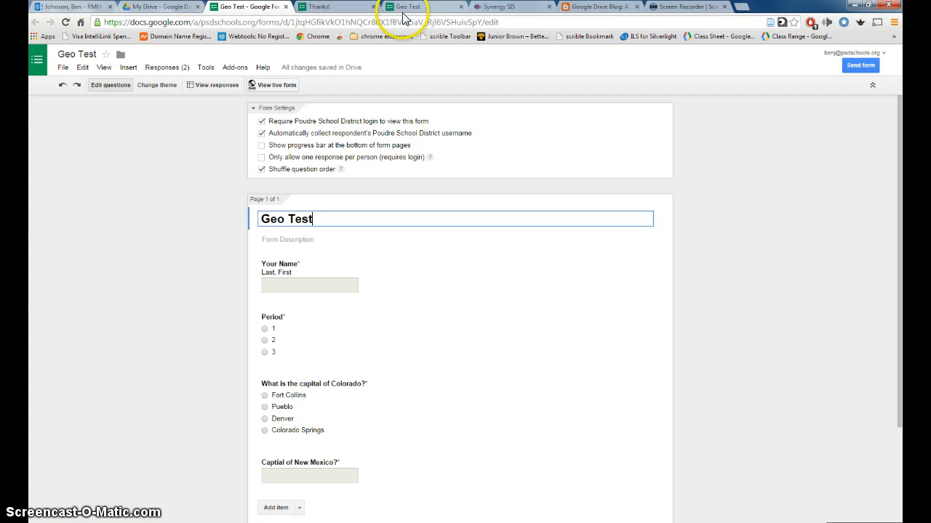
{"action": "left_click", "coordinate": [373, 7]}
{"action": "left_click", "coordinate": [373, 7]}
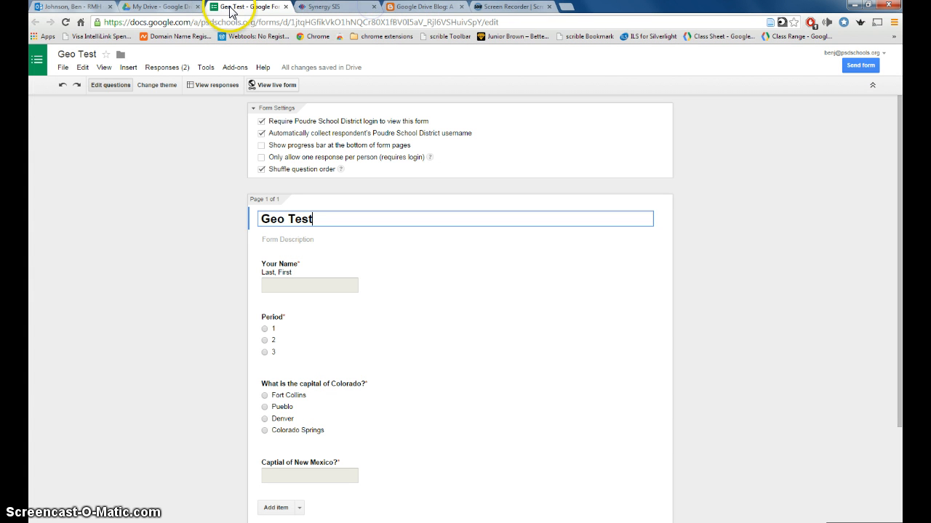
{"action": "left_click", "coordinate": [271, 85]}
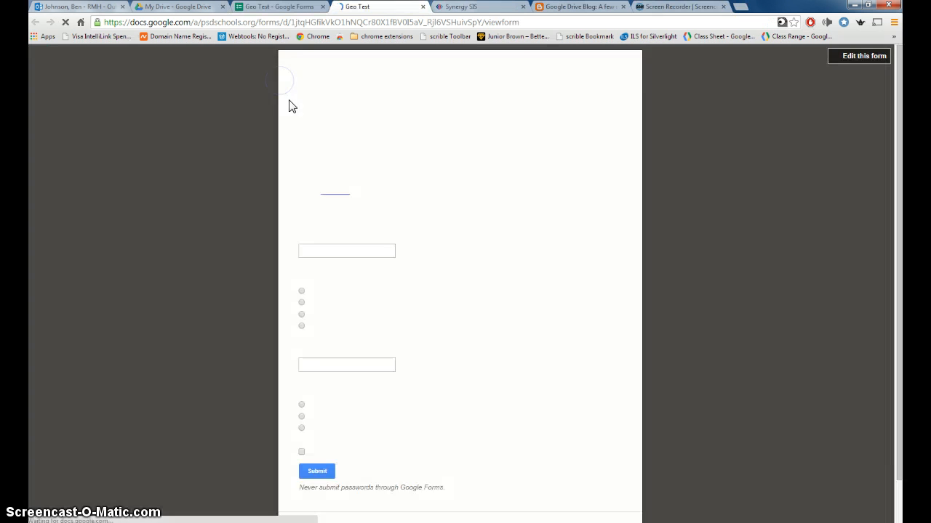
Submit a response with the student's name, Denver, Santa Fe and period 3
{"action": "left_click", "coordinate": [352, 259]}
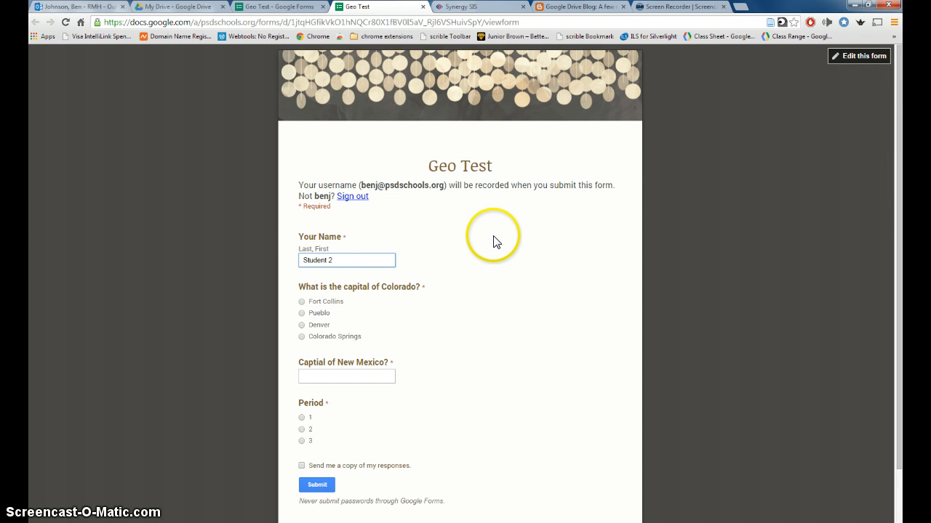
{"action": "left_click", "coordinate": [301, 325]}
{"action": "left_click", "coordinate": [326, 375]}
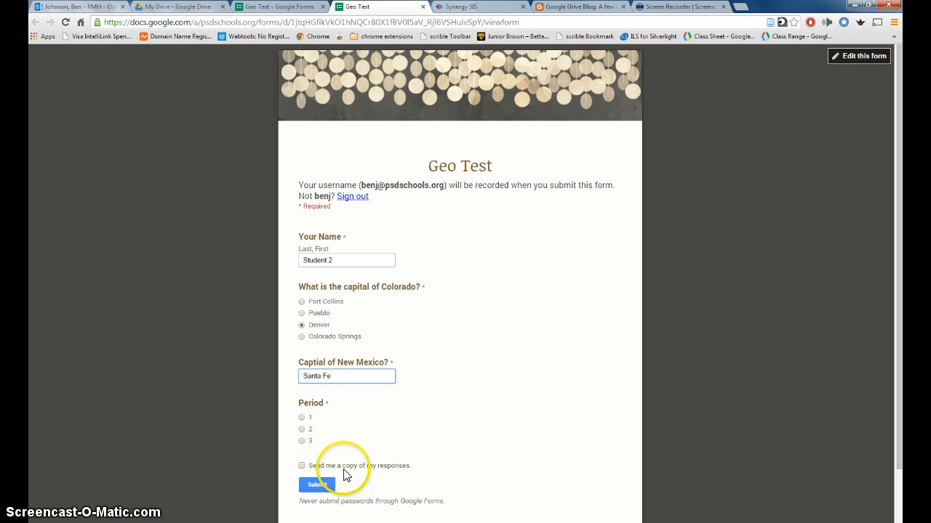
{"action": "left_click", "coordinate": [301, 440]}
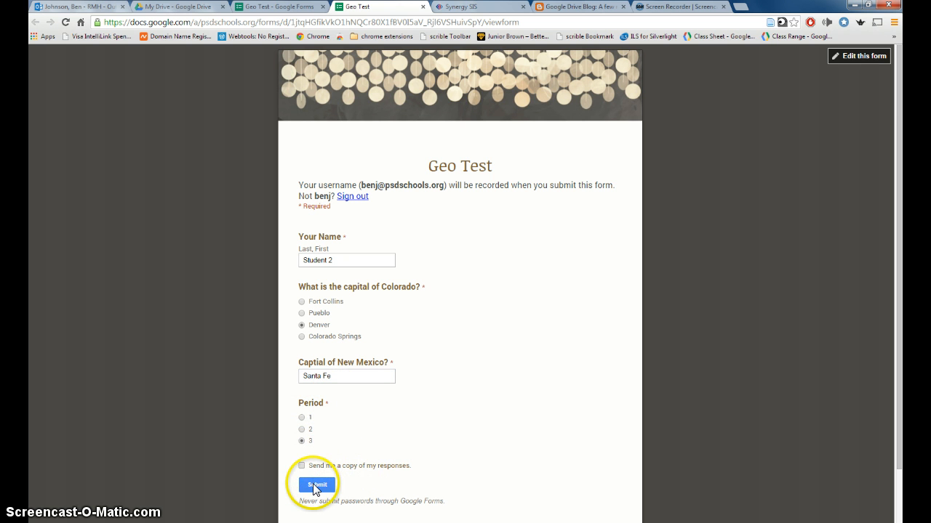
{"action": "left_click", "coordinate": [316, 486]}
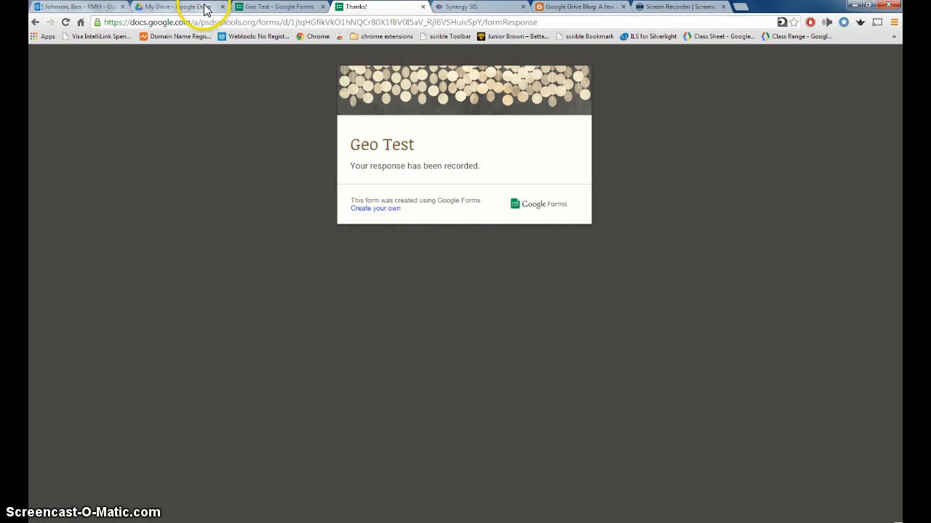
Reload My Drive and open the Geo Test (Responses) spreadsheet
{"action": "left_click", "coordinate": [205, 7]}
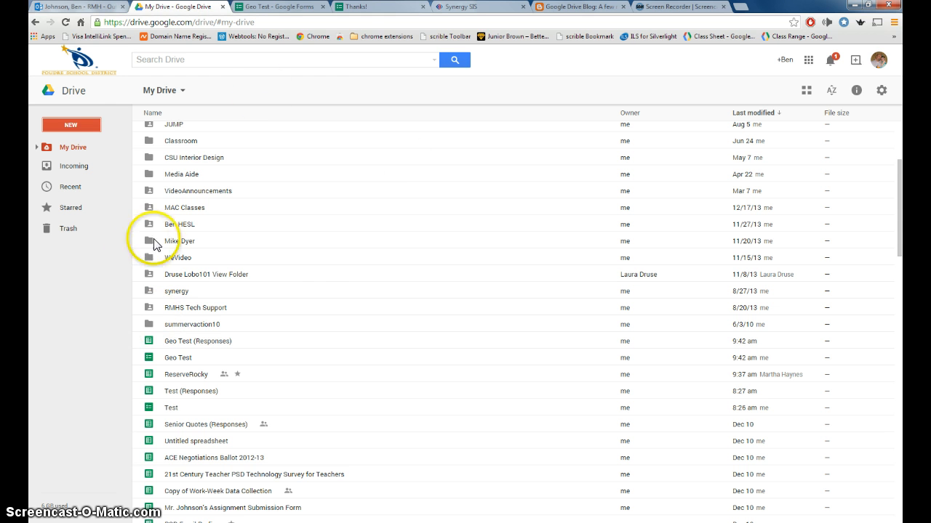
{"action": "left_click", "coordinate": [65, 22]}
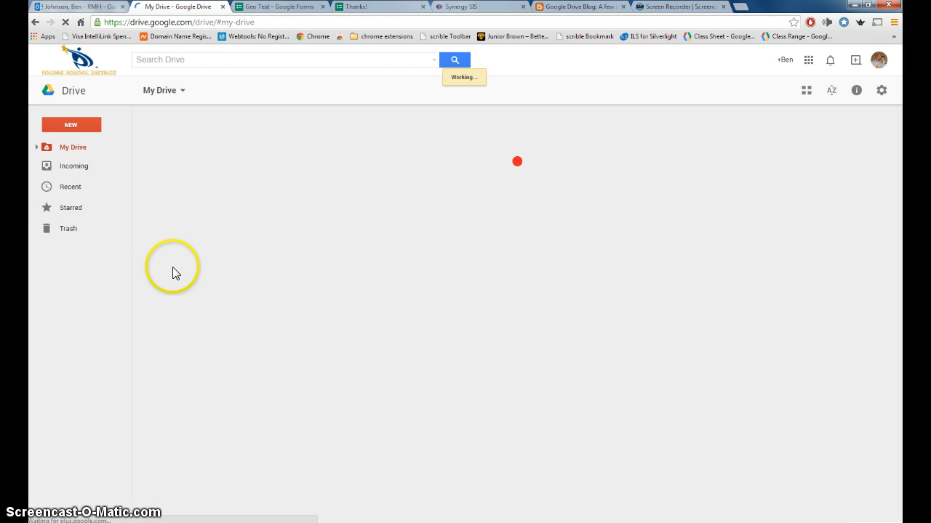
{"action": "scroll", "coordinate": [247, 247], "scroll_direction": "down", "scroll_amount": 3}
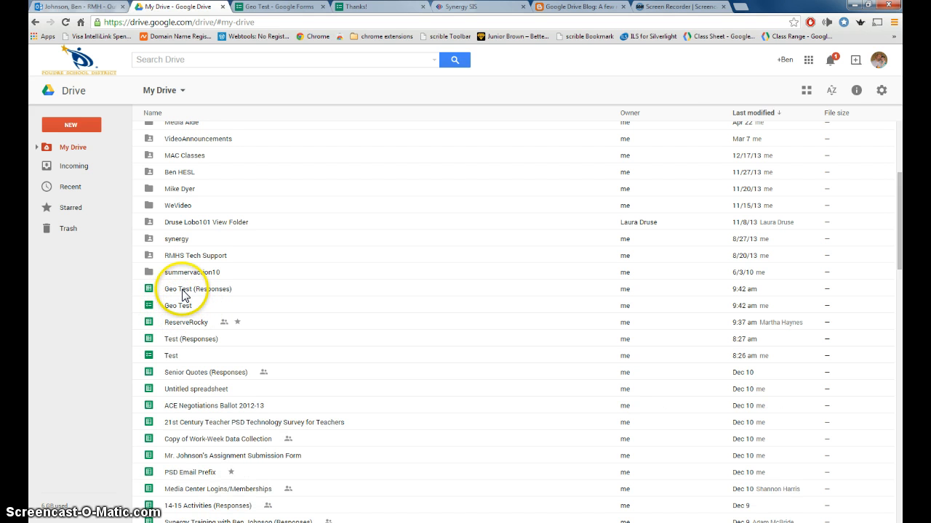
{"action": "double_click", "coordinate": [182, 290]}
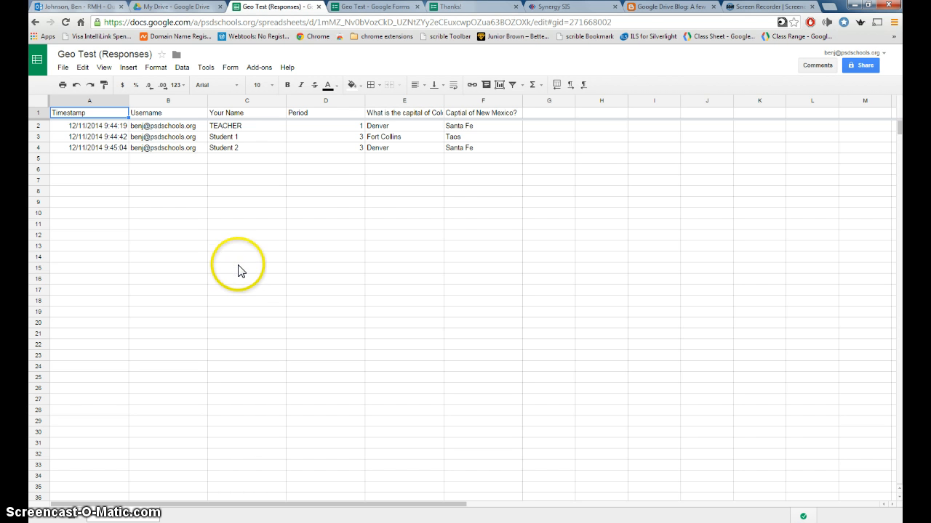
{"action": "left_click", "coordinate": [261, 68]}
{"action": "mouse_move", "coordinate": [270, 102]}
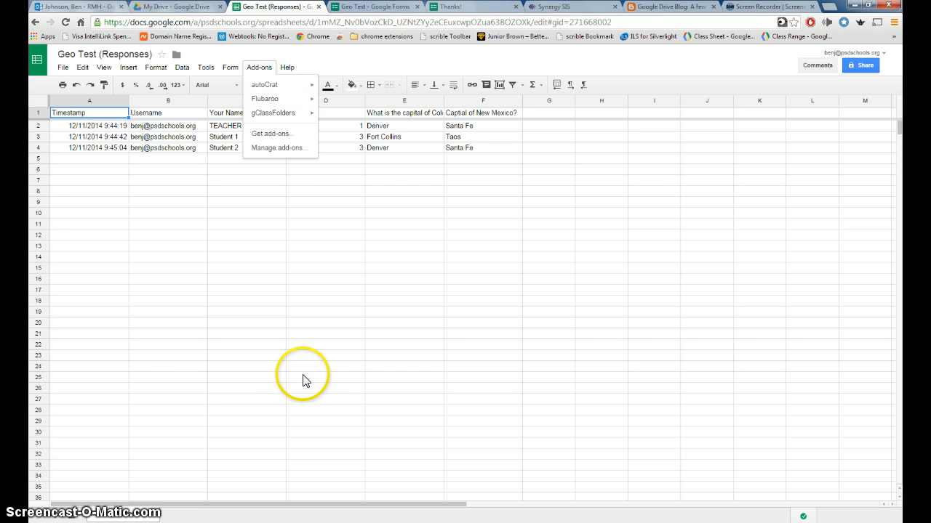
{"action": "left_click", "coordinate": [269, 136]}
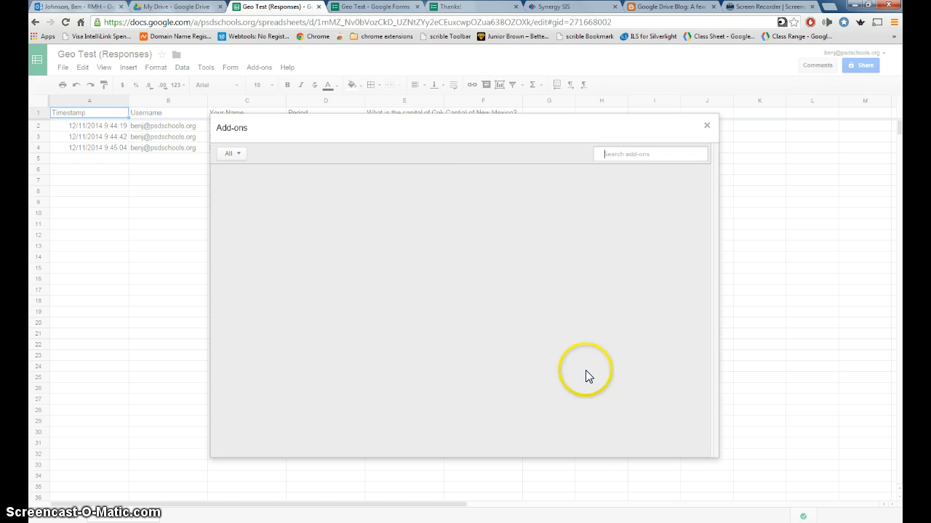
{"action": "mouse_move", "coordinate": [652, 196]}
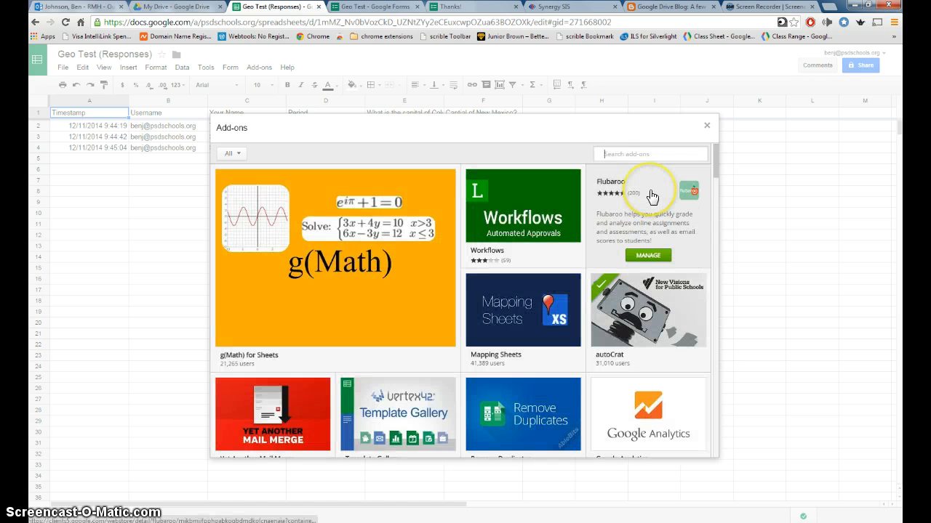
{"action": "type", "text": "Fu"}
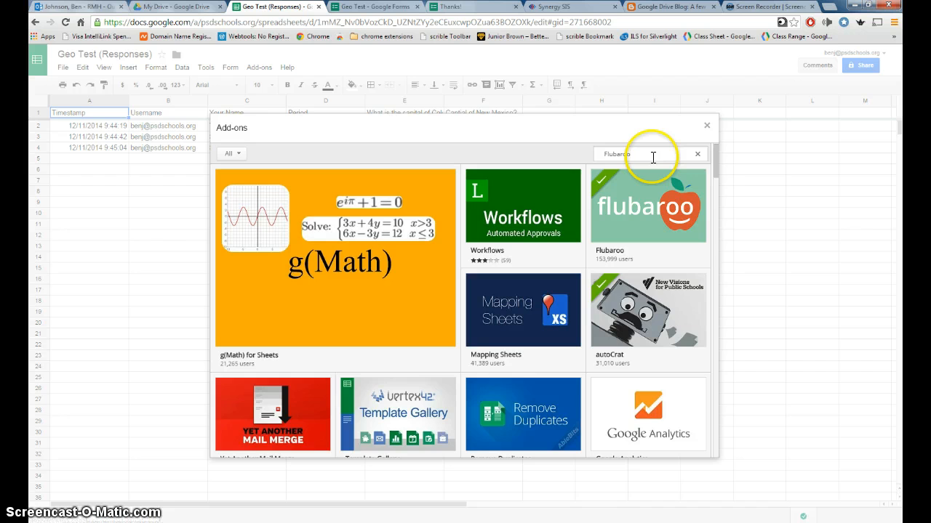
{"action": "key", "text": "Return"}
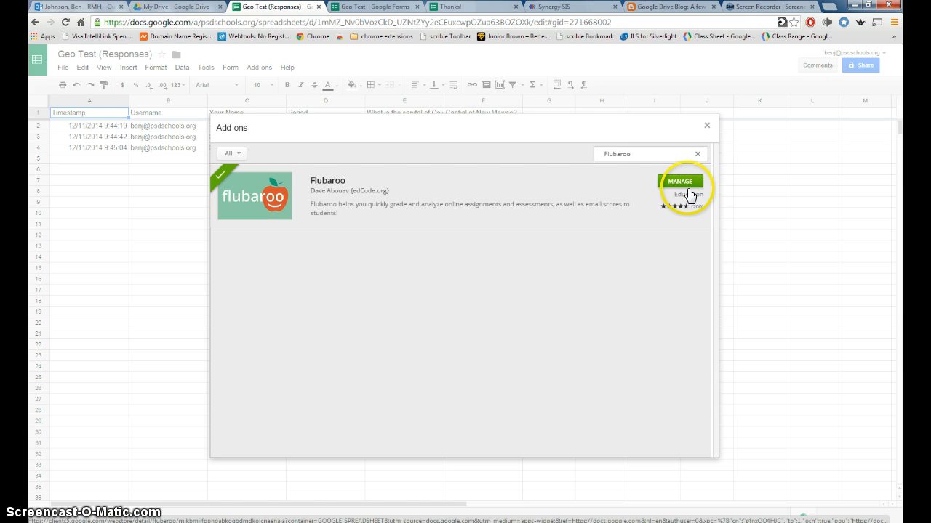
{"action": "left_click", "coordinate": [708, 127]}
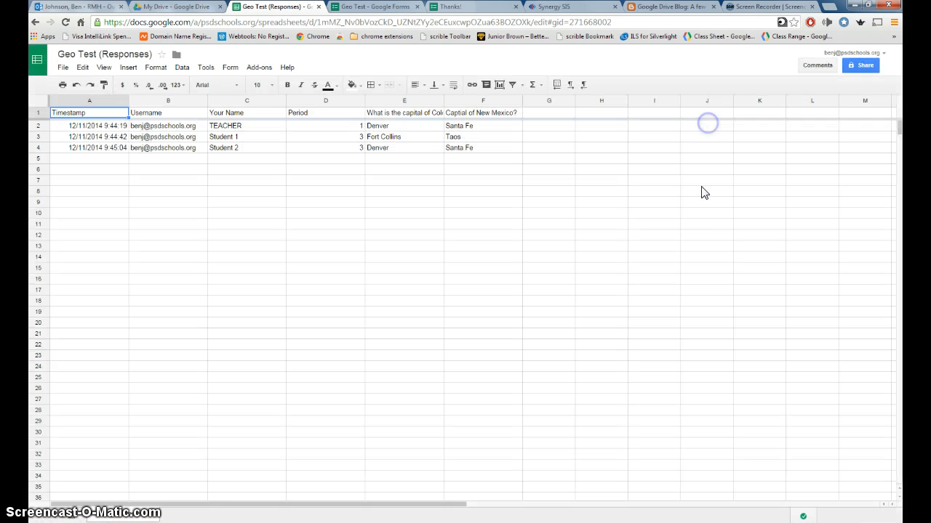
Start Flubaroo's Grade Assignment and give both capital questions 5 points each
{"action": "left_click", "coordinate": [261, 67]}
{"action": "mouse_move", "coordinate": [277, 102]}
{"action": "left_click", "coordinate": [341, 104]}
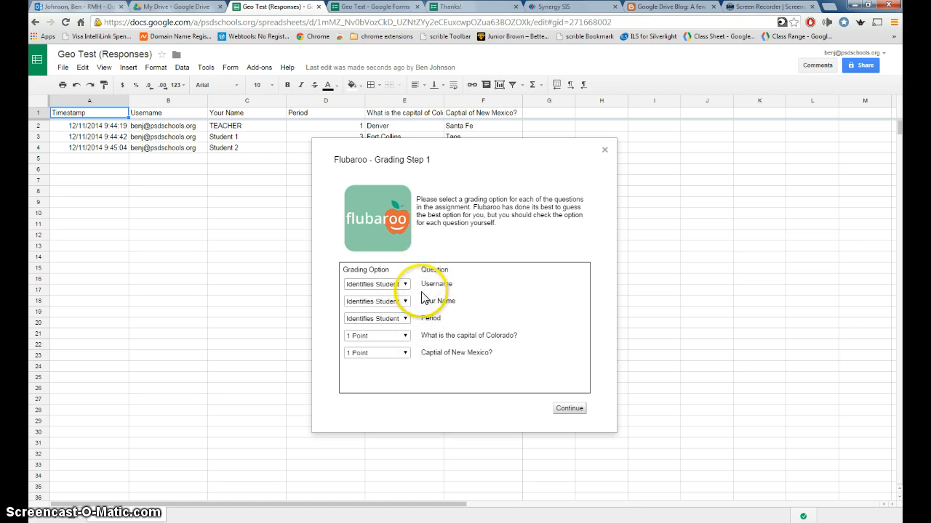
{"action": "left_click", "coordinate": [407, 341]}
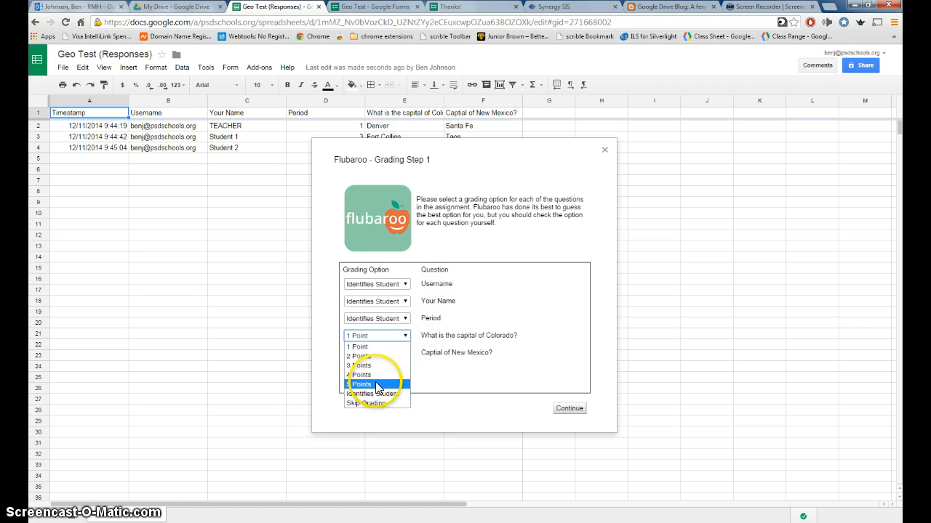
{"action": "left_click", "coordinate": [374, 384]}
{"action": "left_click", "coordinate": [405, 353]}
{"action": "left_click", "coordinate": [387, 401]}
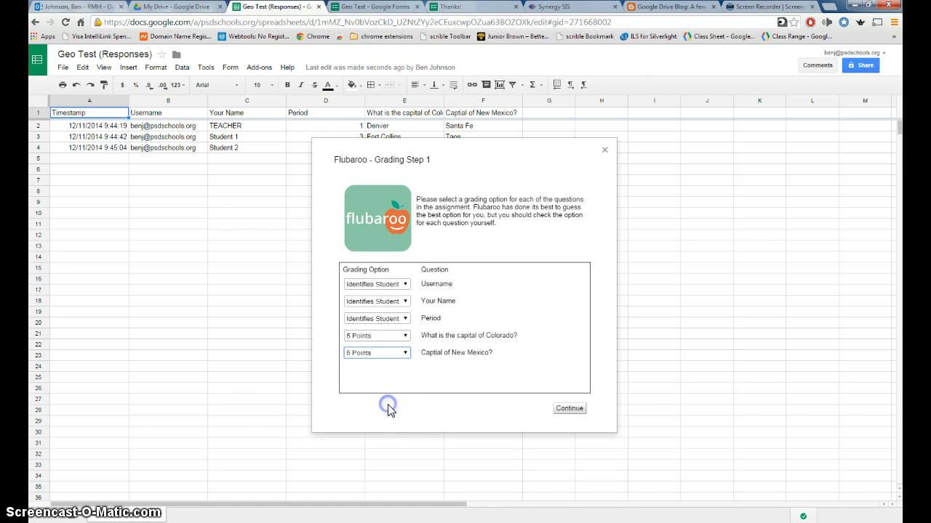
{"action": "left_click", "coordinate": [412, 402]}
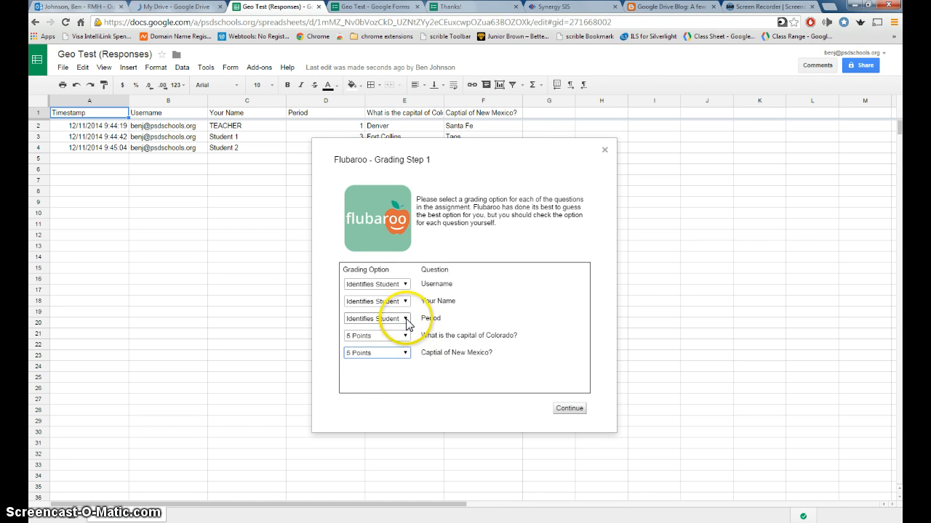
Set Period to Identifies Student and confirm the grading options
{"action": "left_click", "coordinate": [406, 318]}
{"action": "left_click", "coordinate": [397, 386]}
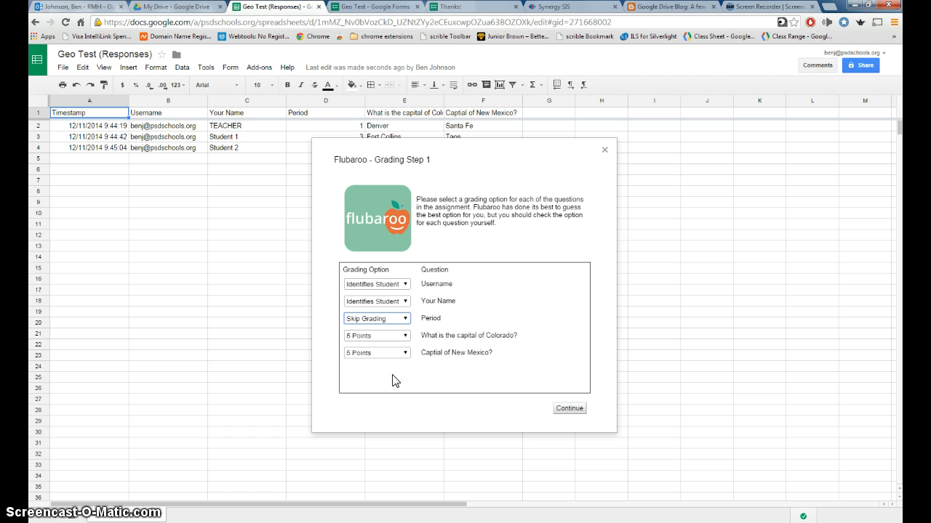
{"action": "left_click", "coordinate": [400, 320]}
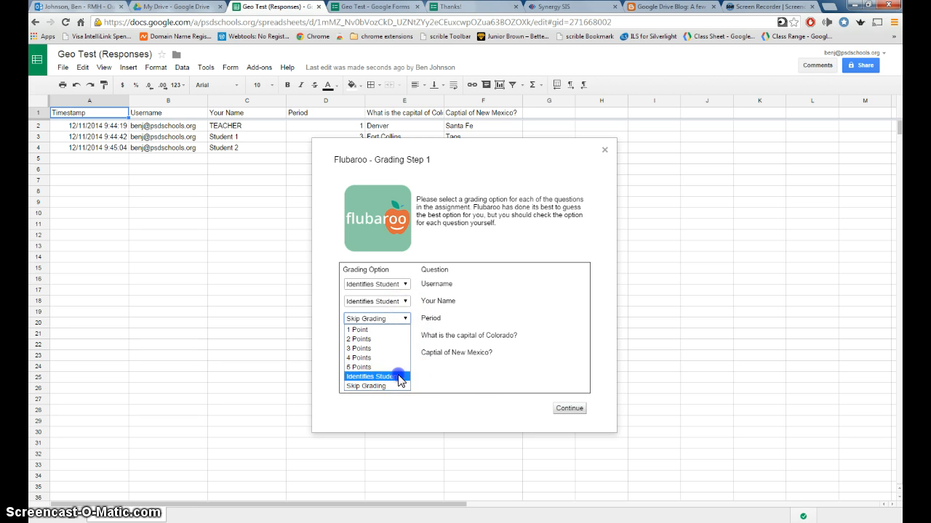
{"action": "left_click", "coordinate": [399, 377]}
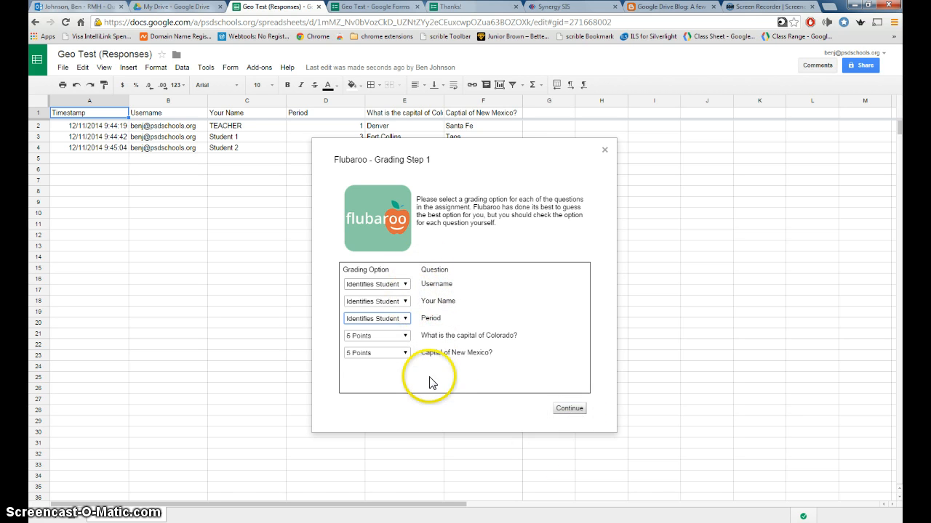
{"action": "left_click", "coordinate": [577, 409]}
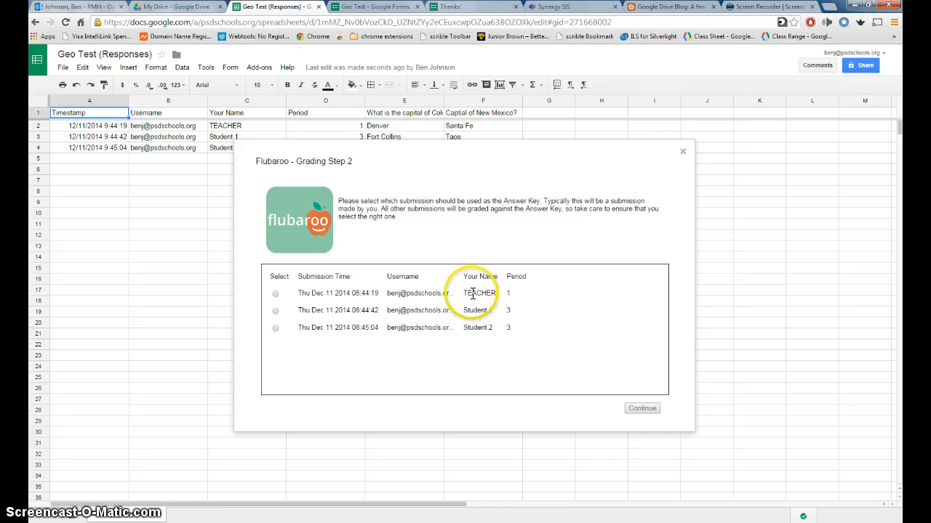
Use the TEACHER submission as the answer key and view the resulting grades
{"action": "left_click", "coordinate": [274, 294]}
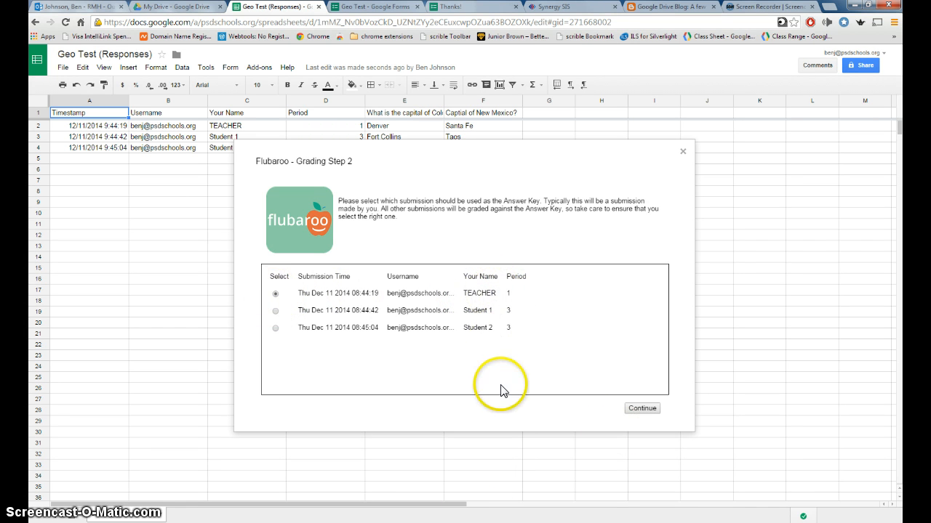
{"action": "left_click", "coordinate": [656, 409]}
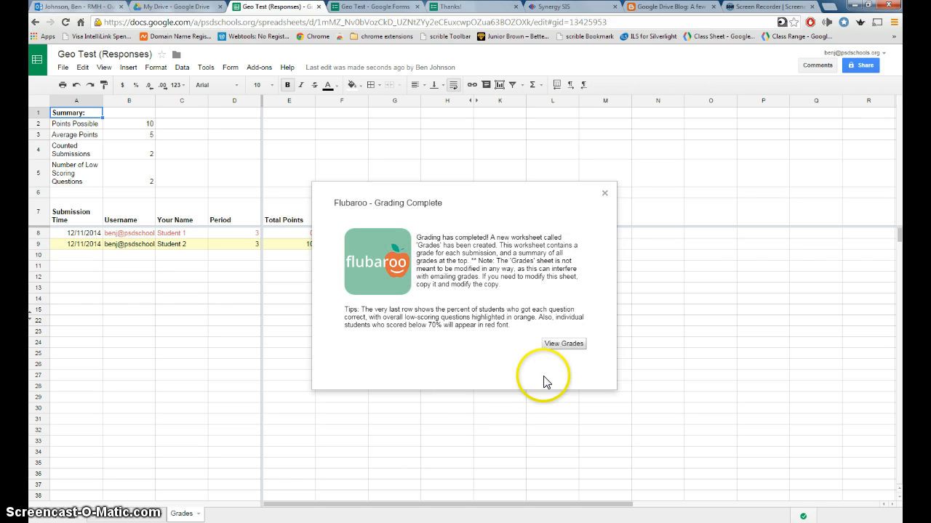
{"action": "left_click", "coordinate": [565, 348]}
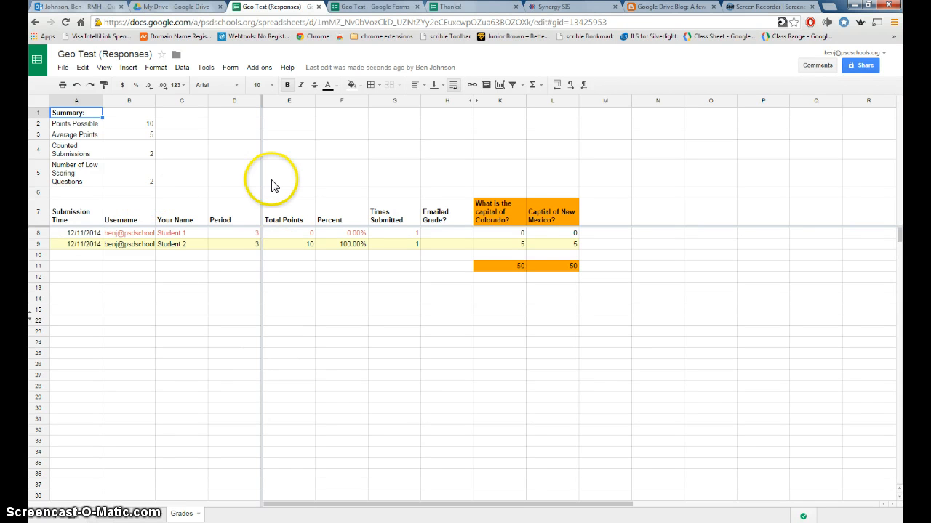
{"action": "left_click", "coordinate": [252, 67]}
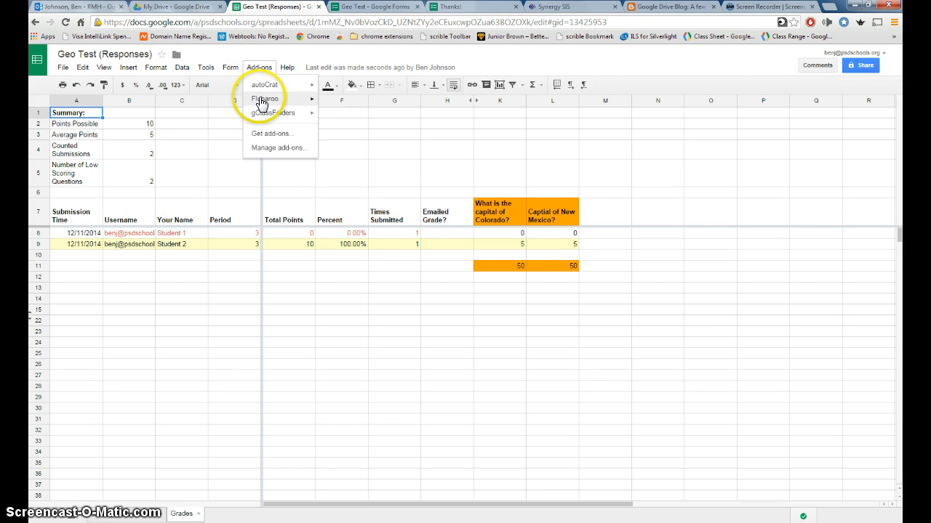
{"action": "mouse_move", "coordinate": [261, 99]}
{"action": "left_click", "coordinate": [352, 131]}
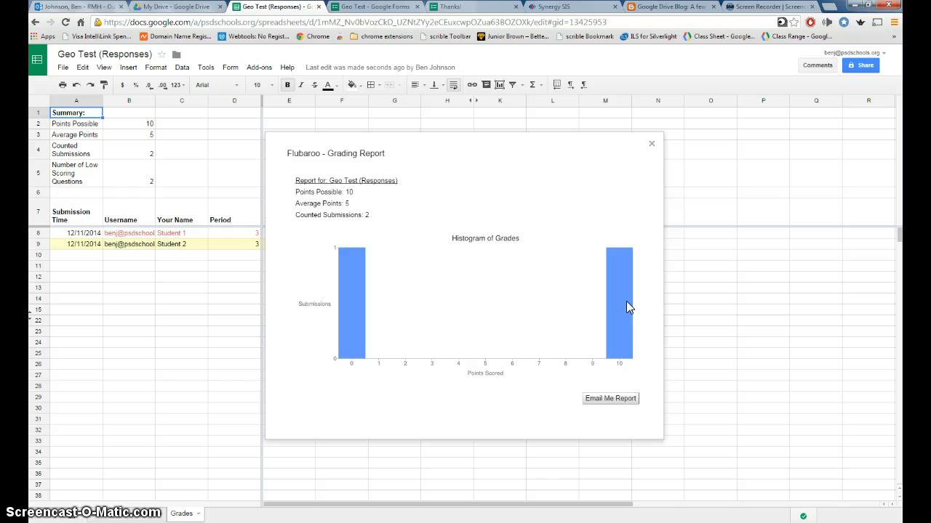
{"action": "left_click", "coordinate": [651, 145]}
Send both students their grades via Flubaroo's Email Grades and dismiss the confirmation
{"action": "left_click", "coordinate": [260, 69]}
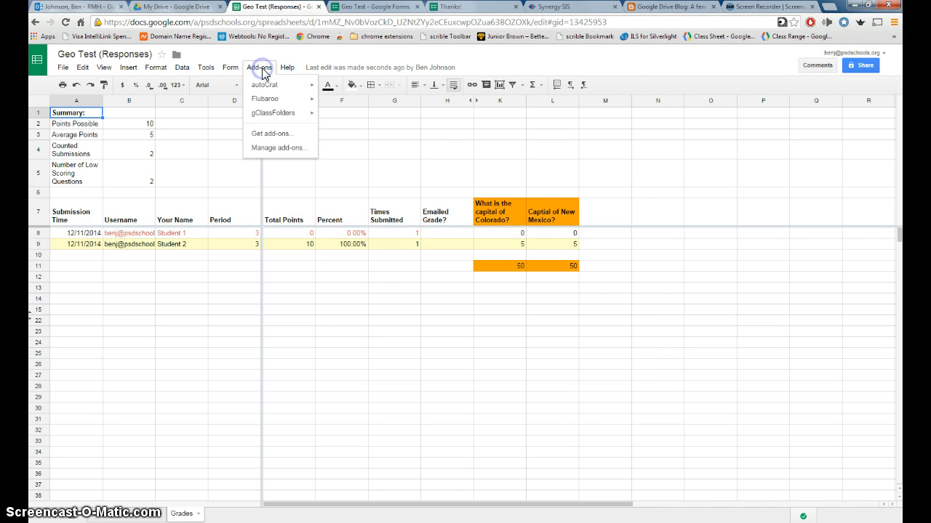
{"action": "mouse_move", "coordinate": [278, 101]}
{"action": "left_click", "coordinate": [377, 118]}
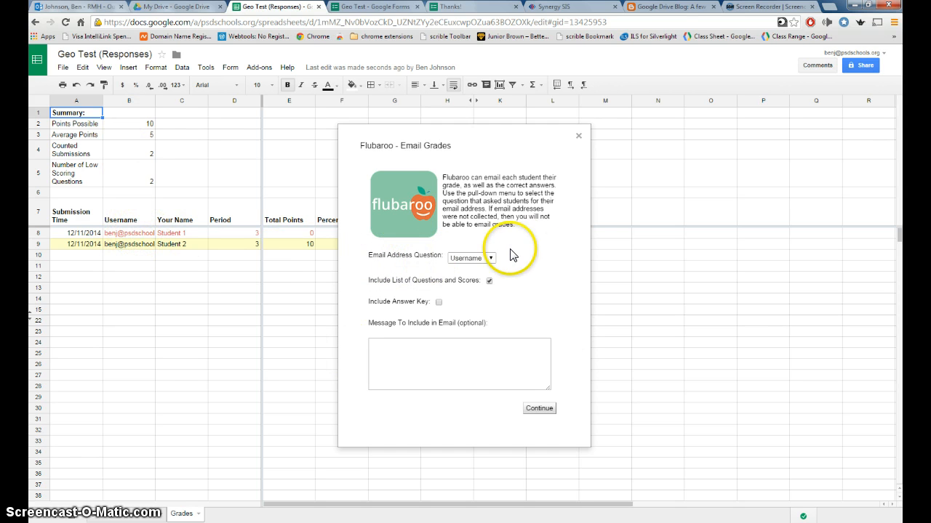
{"action": "left_click", "coordinate": [438, 303]}
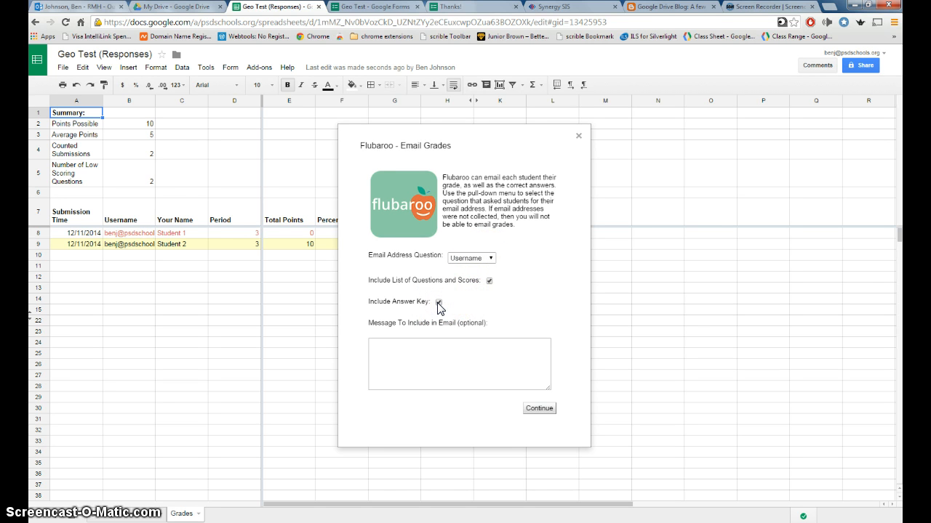
{"action": "left_click", "coordinate": [426, 354]}
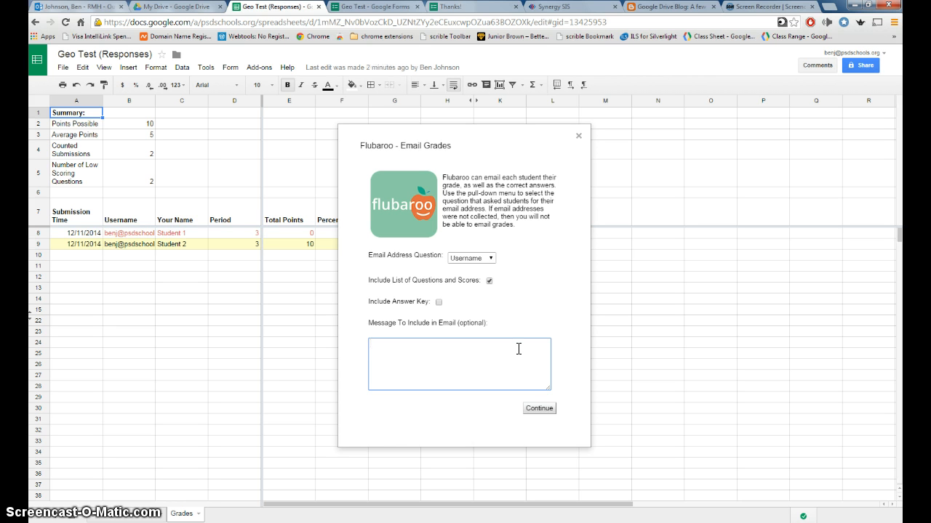
{"action": "left_click", "coordinate": [538, 409]}
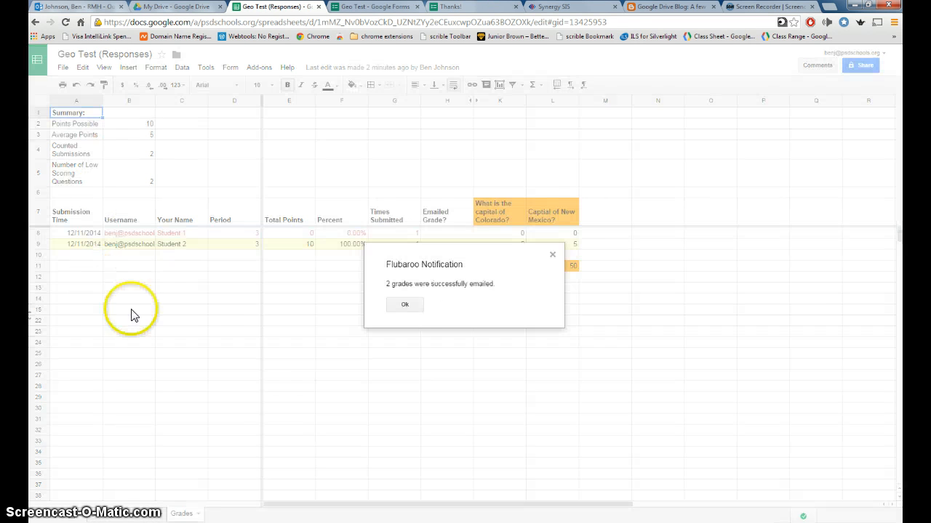
{"action": "left_click", "coordinate": [406, 305]}
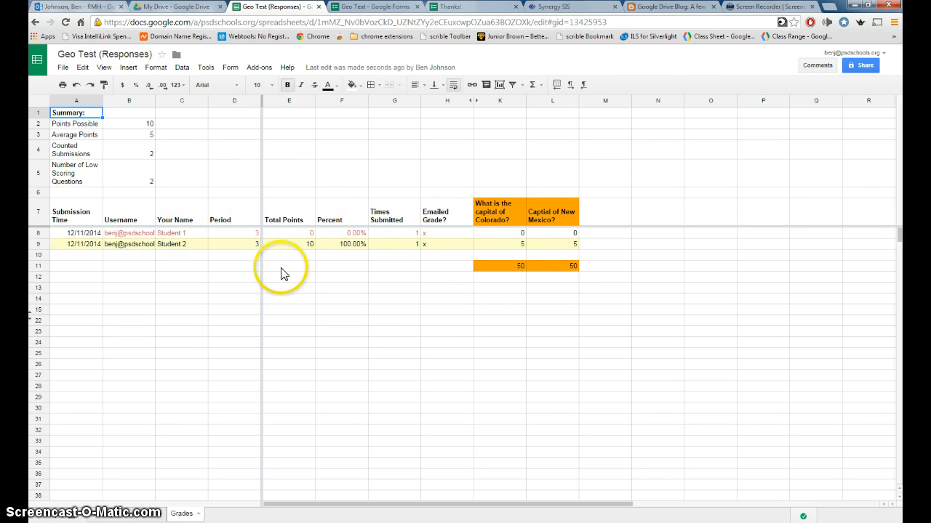
Switch between the Grades and form responses sheets, ending on the responses sheet
{"action": "left_click", "coordinate": [130, 517]}
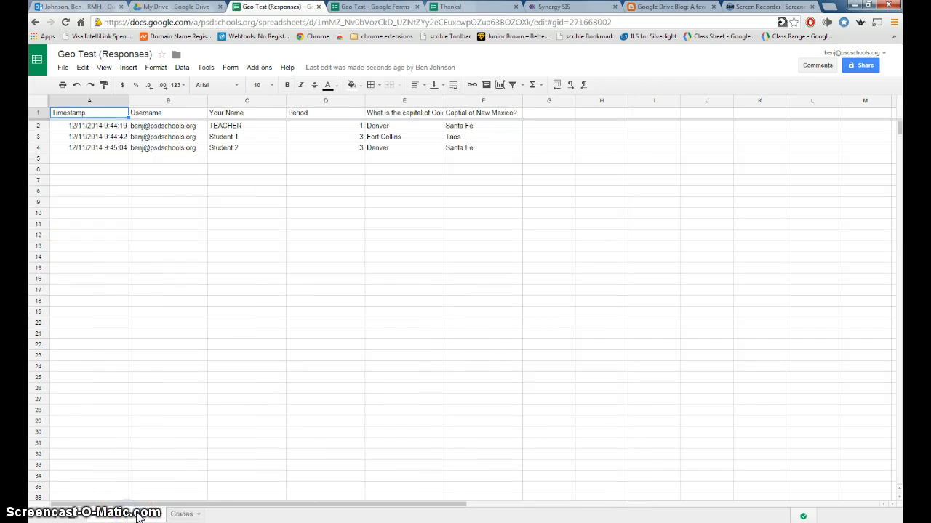
{"action": "left_click", "coordinate": [177, 514]}
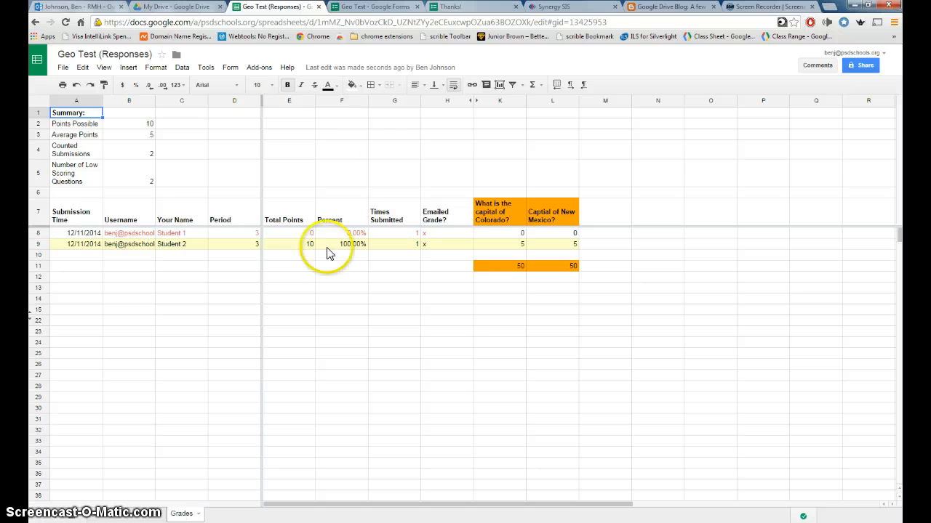
{"action": "left_click", "coordinate": [254, 68]}
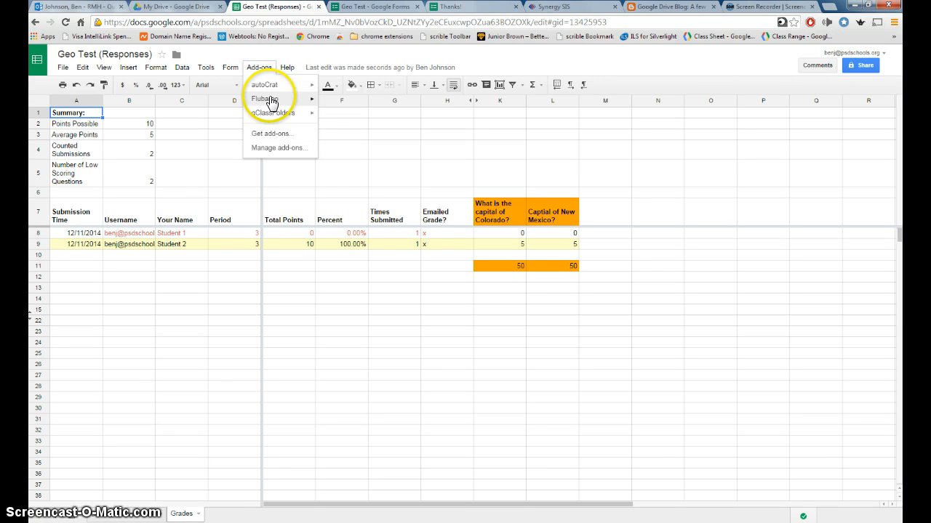
{"action": "mouse_move", "coordinate": [266, 99]}
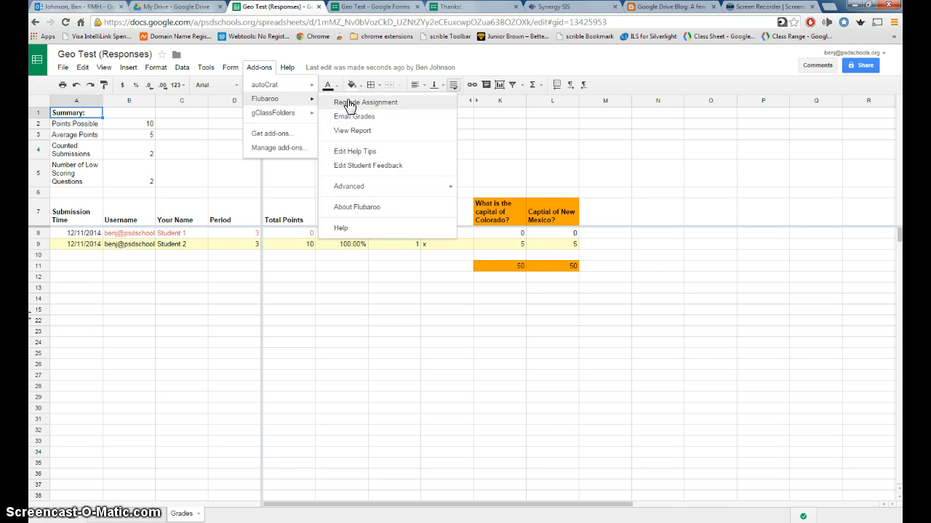
{"action": "left_click", "coordinate": [130, 514]}
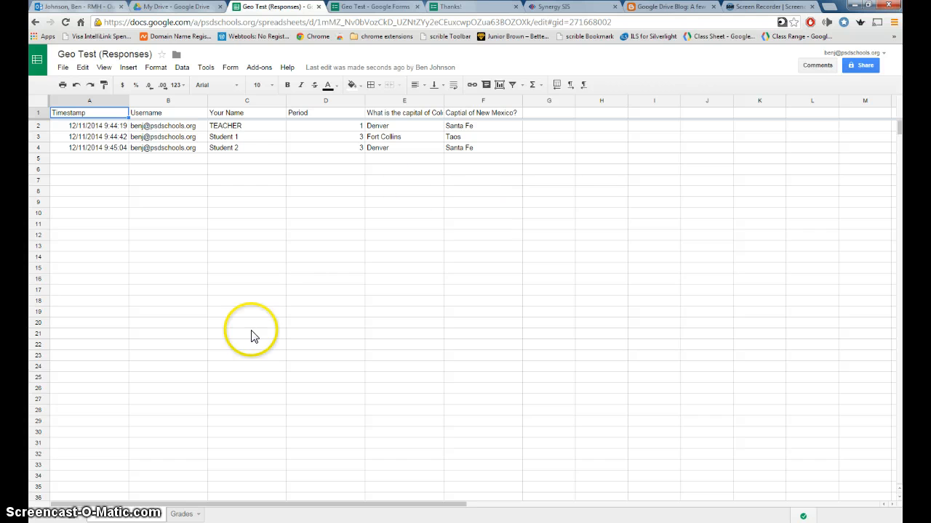
Open the Geo Test form from My Drive in the Forms editor
{"action": "left_click", "coordinate": [169, 9]}
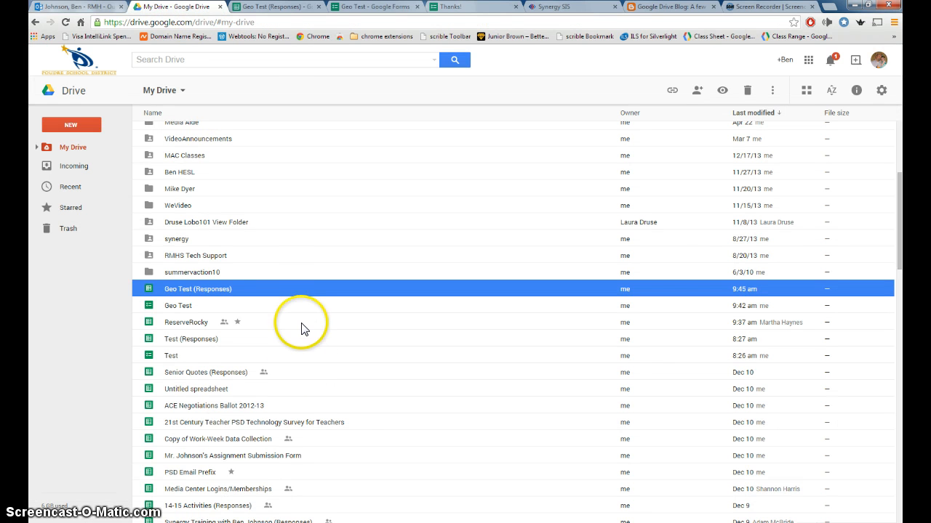
{"action": "double_click", "coordinate": [180, 308]}
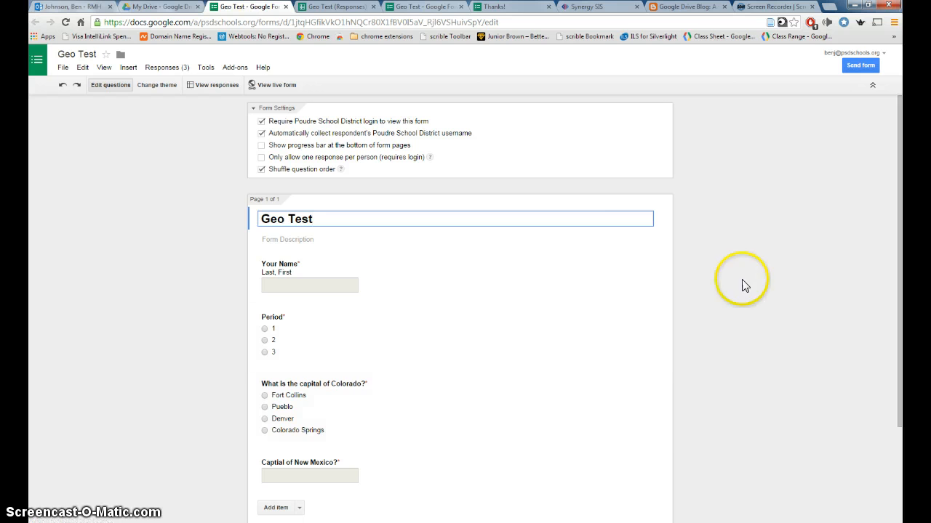
Launch the g(Math) for Forms Create math expressions sidebar
{"action": "left_click", "coordinate": [246, 68]}
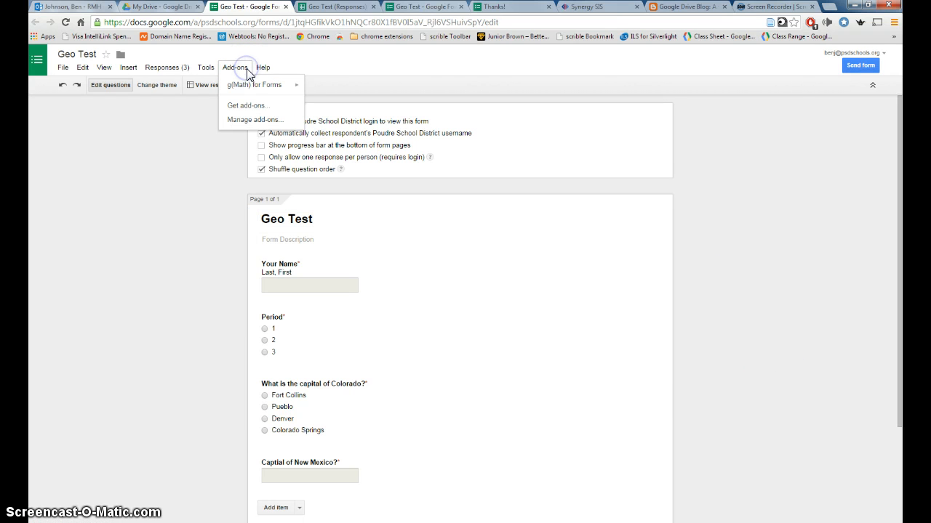
{"action": "left_click", "coordinate": [256, 87]}
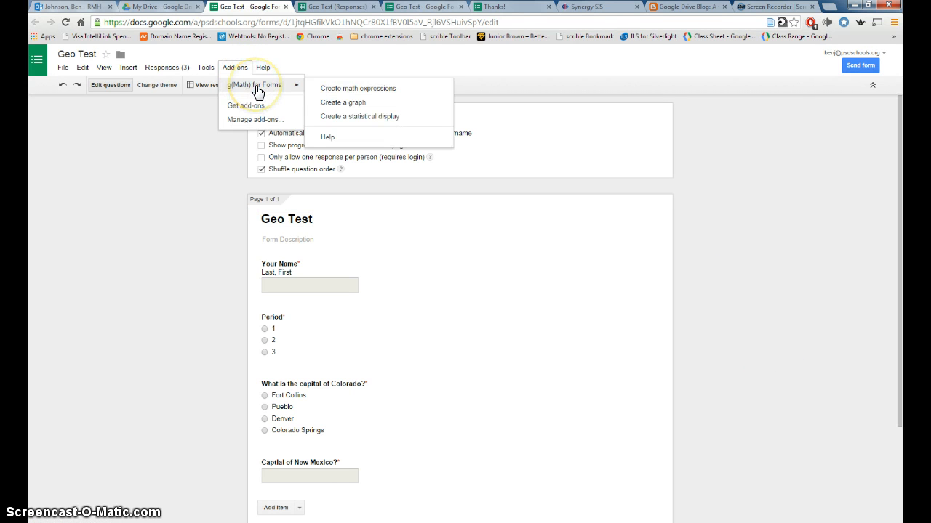
{"action": "left_click", "coordinate": [254, 110]}
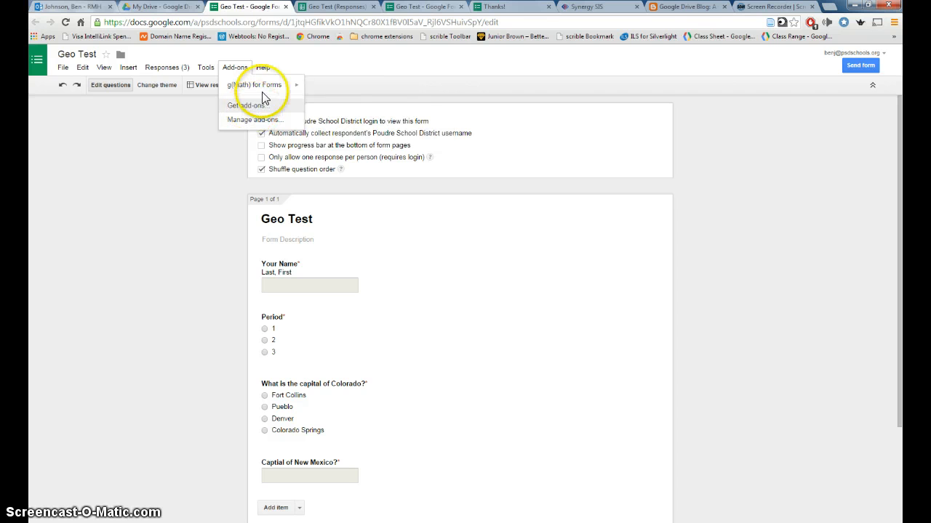
{"action": "mouse_move", "coordinate": [272, 89]}
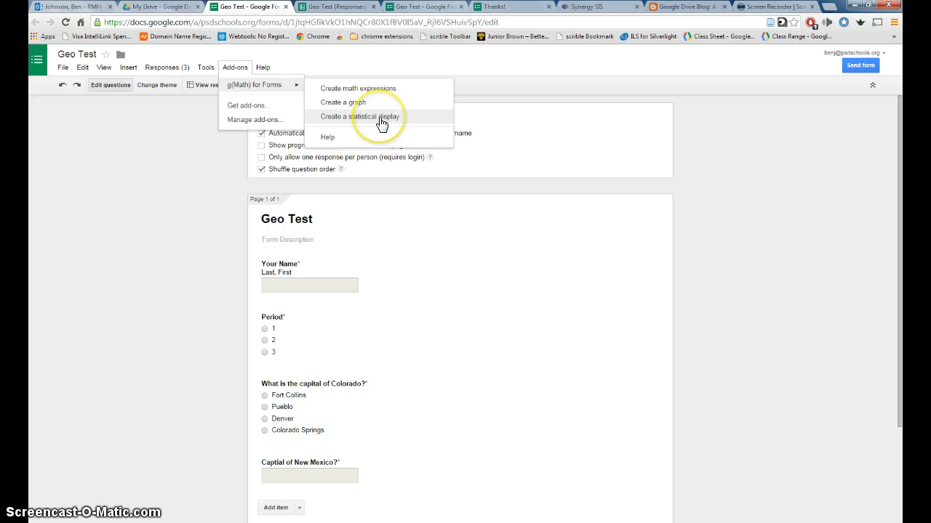
{"action": "left_click", "coordinate": [379, 90]}
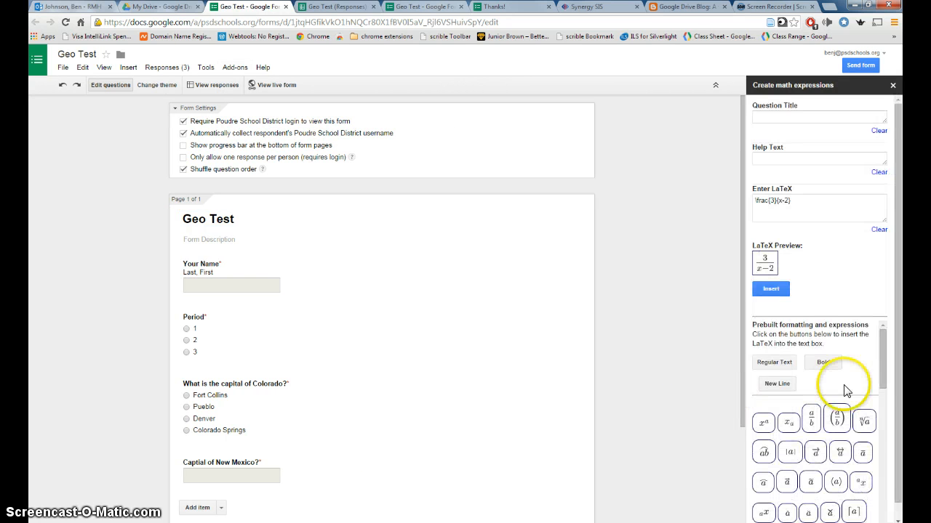
Replace the sample LaTeX with the prebuilt quadratic formula and insert it into the form
{"action": "left_click", "coordinate": [771, 200]}
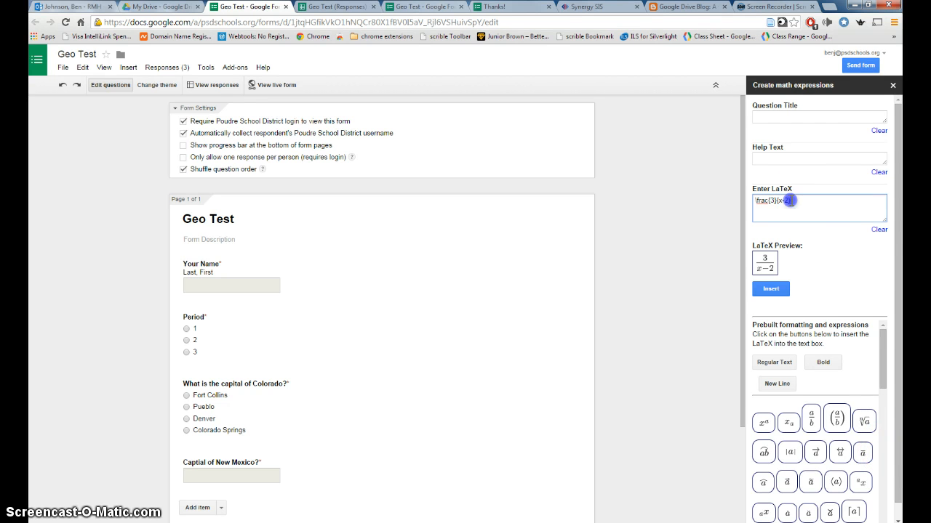
{"action": "left_click", "coordinate": [879, 230]}
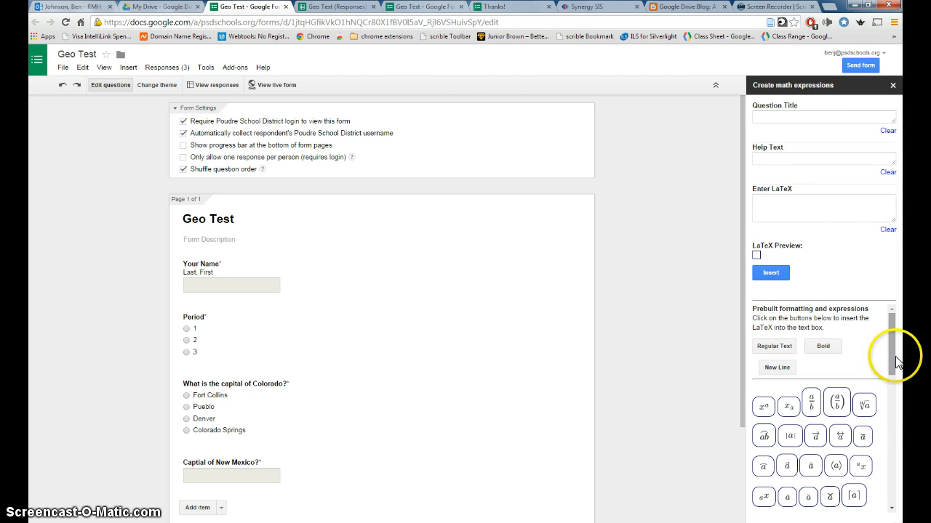
{"action": "left_click_drag", "start_coordinate": [896, 356], "coordinate": [898, 478]}
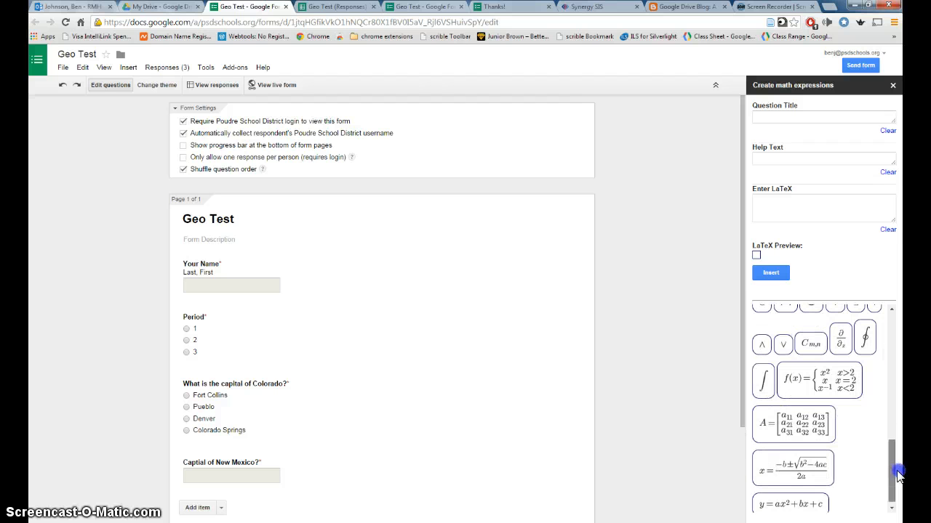
{"action": "left_click", "coordinate": [796, 472]}
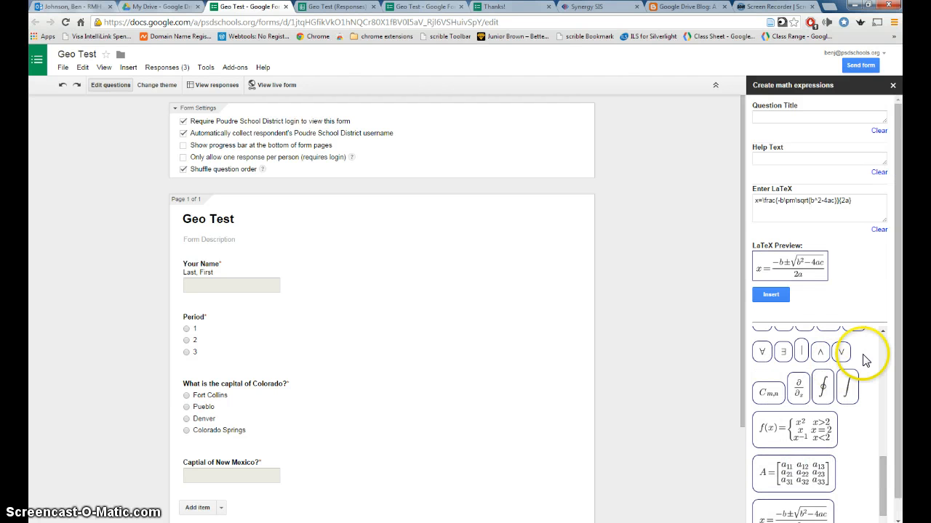
{"action": "left_click", "coordinate": [770, 294]}
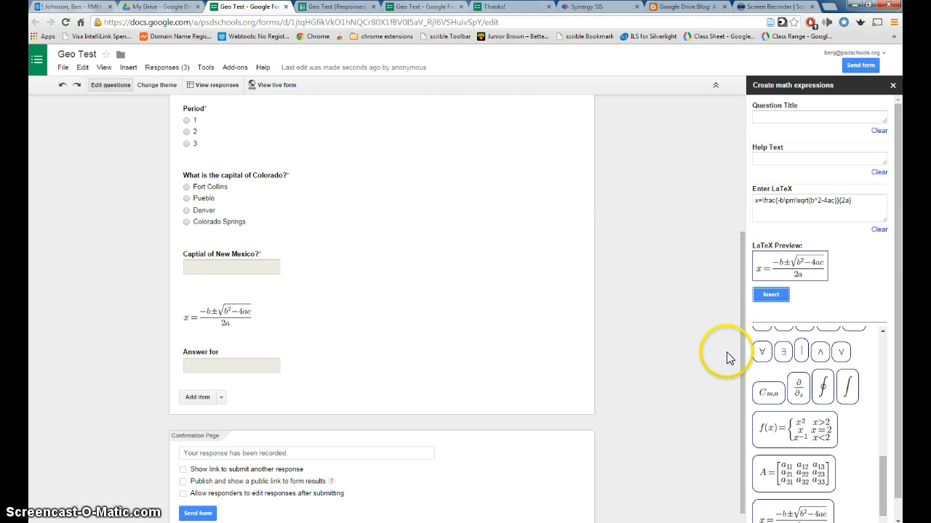
{"action": "scroll", "coordinate": [701, 382], "scroll_direction": "up", "scroll_amount": 3}
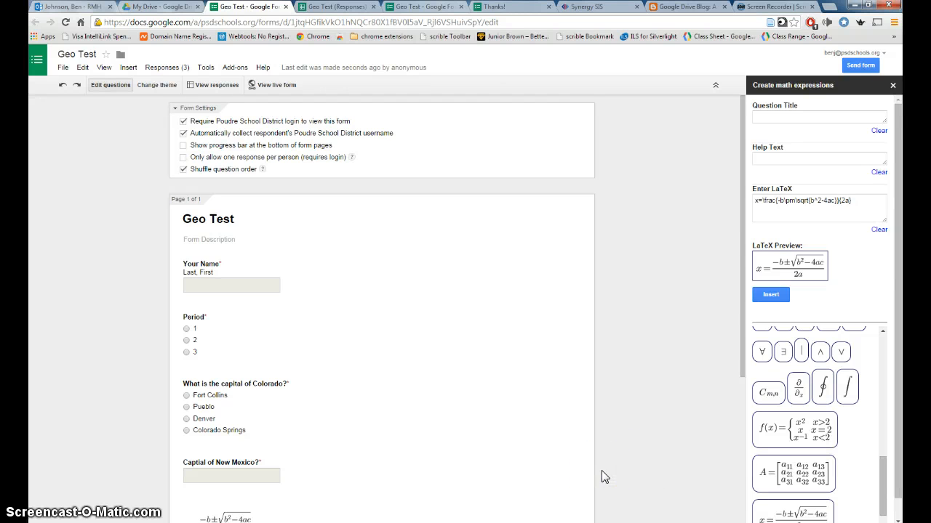
{"action": "mouse_move", "coordinate": [577, 487]}
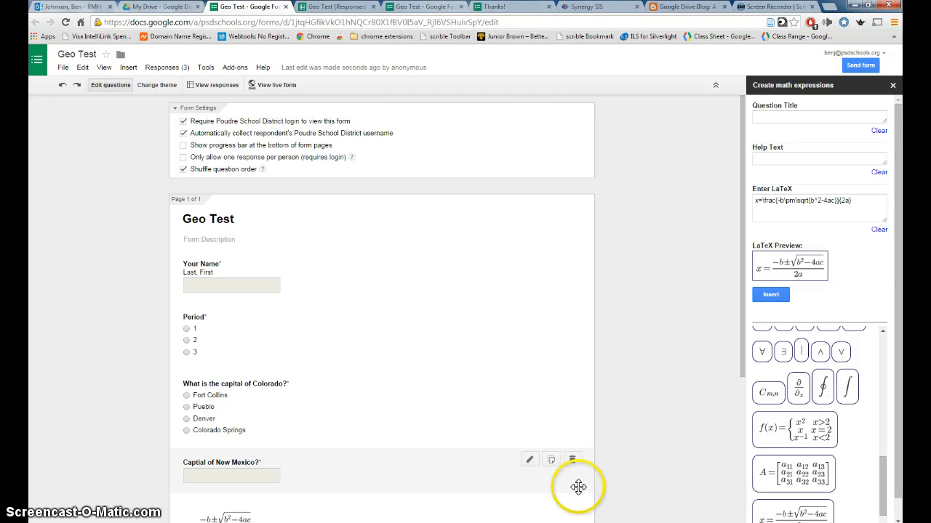